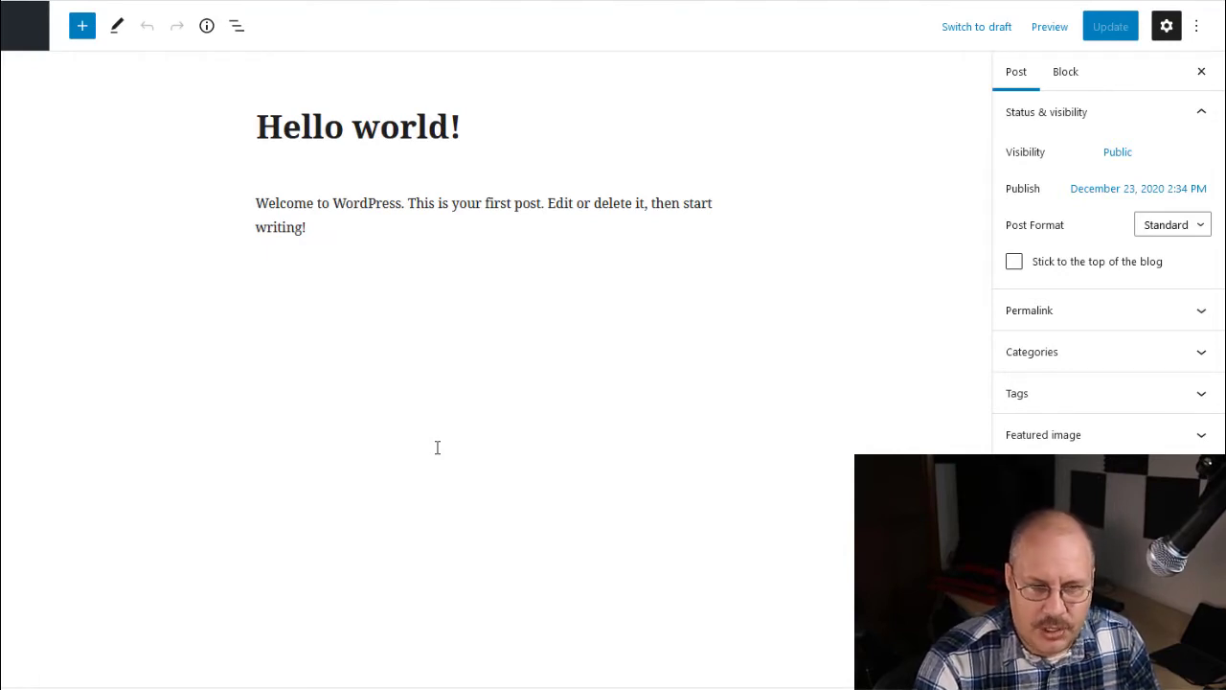
Return to the posts list and move the "Hello world!" post to the trash.
left_click(1039, 77)
left_click(915, 108)
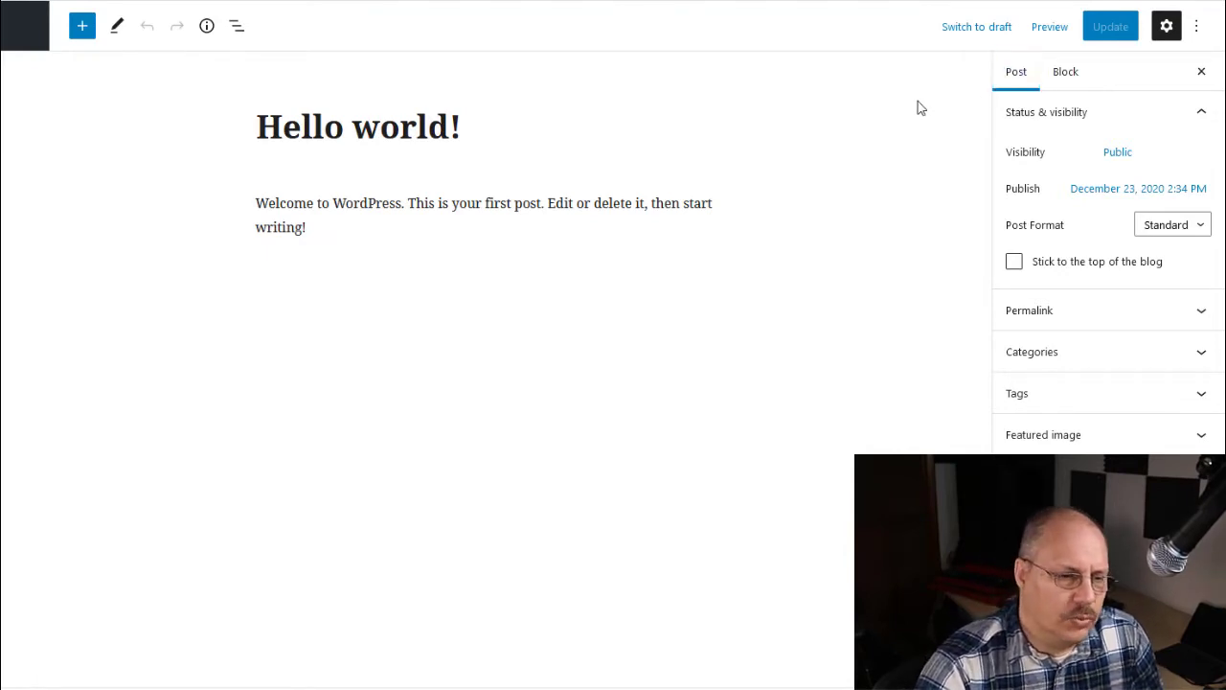
left_click(29, 36)
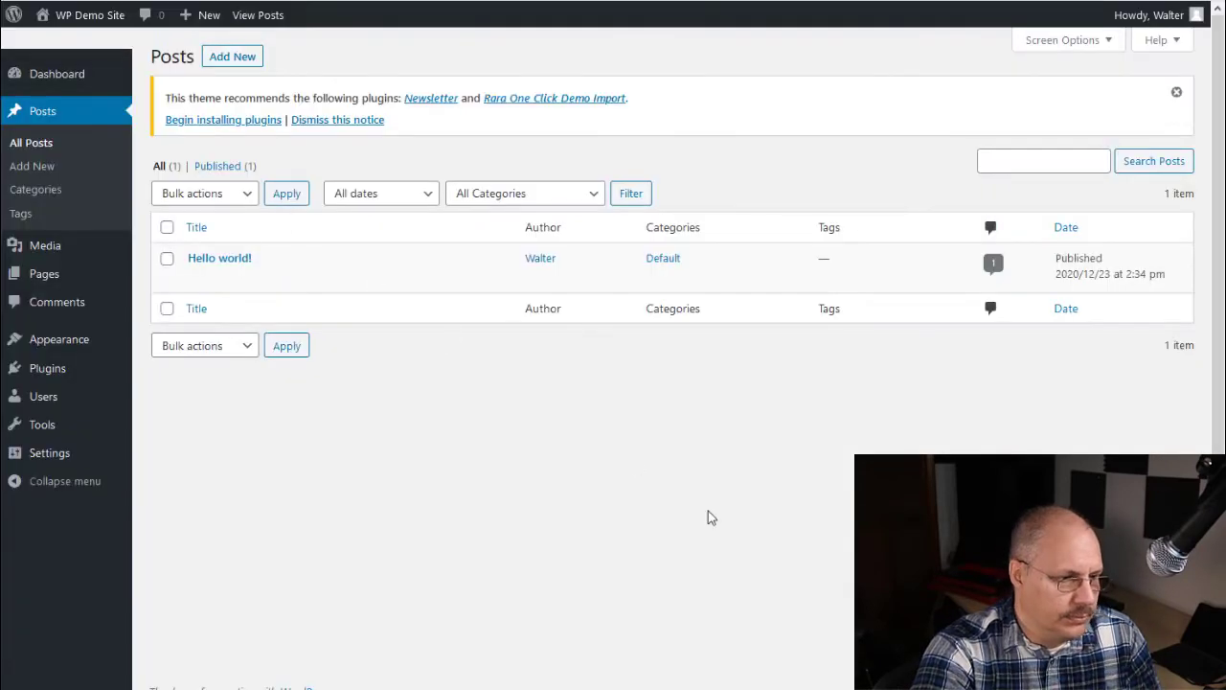
mouse_move(241, 273)
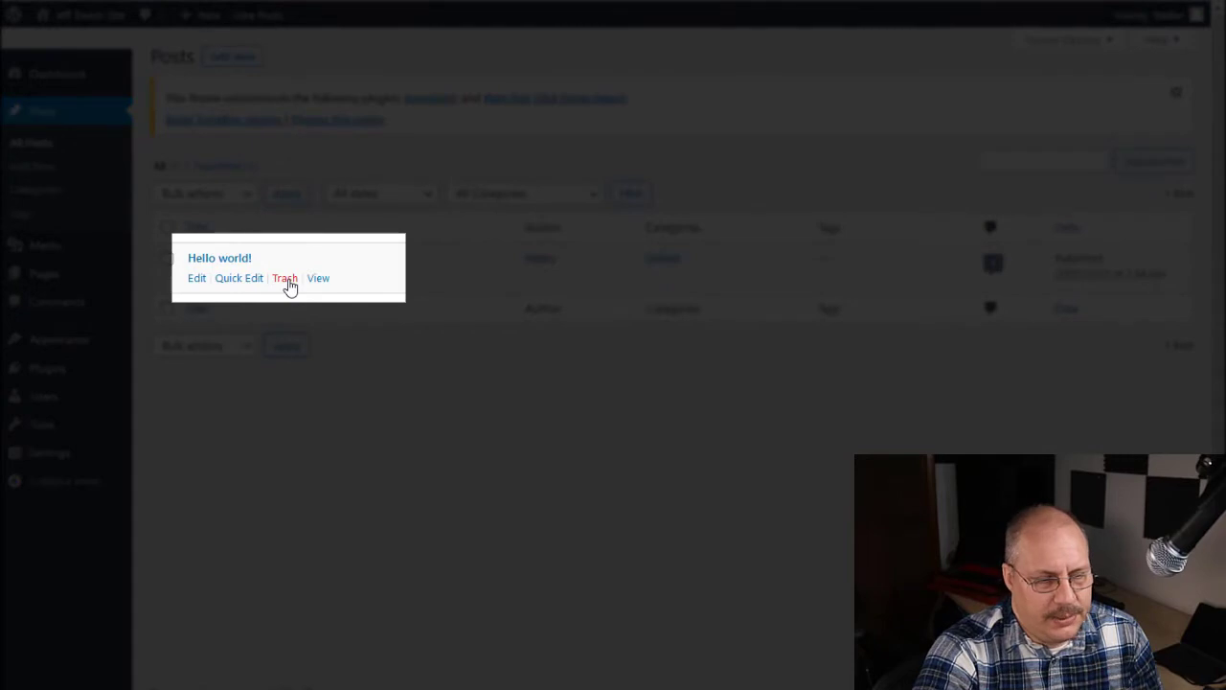
left_click(286, 279)
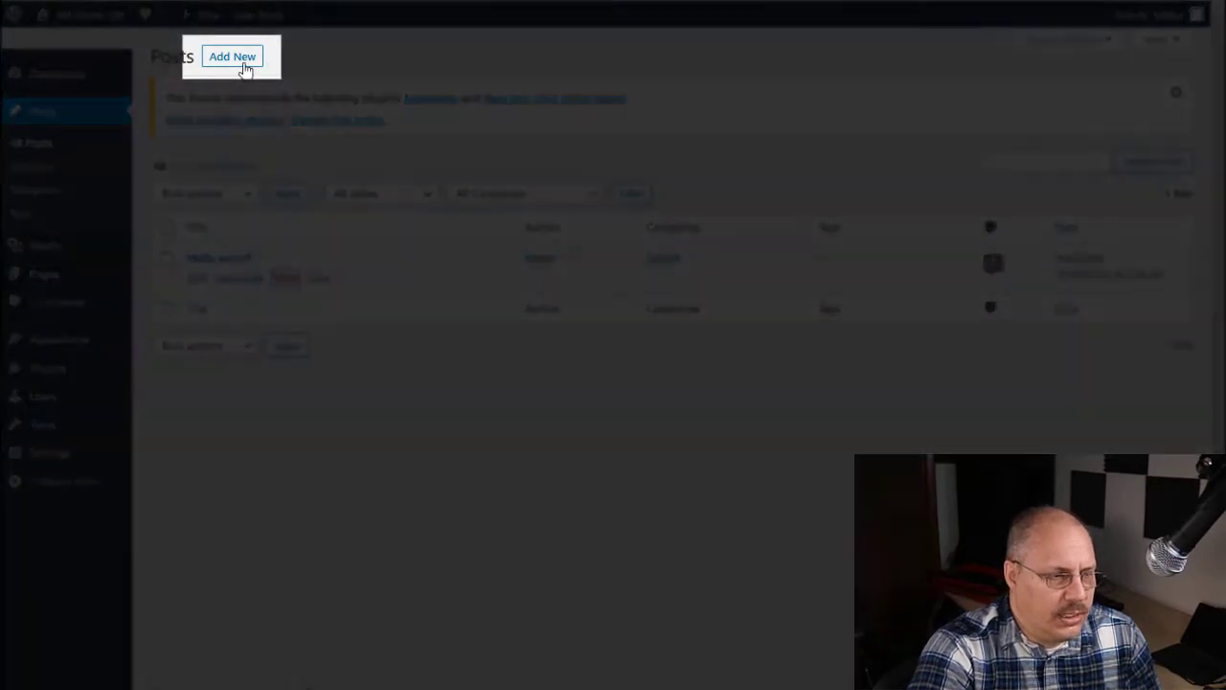
Add a new post and review its visibility, publish time and post format options.
left_click(233, 57)
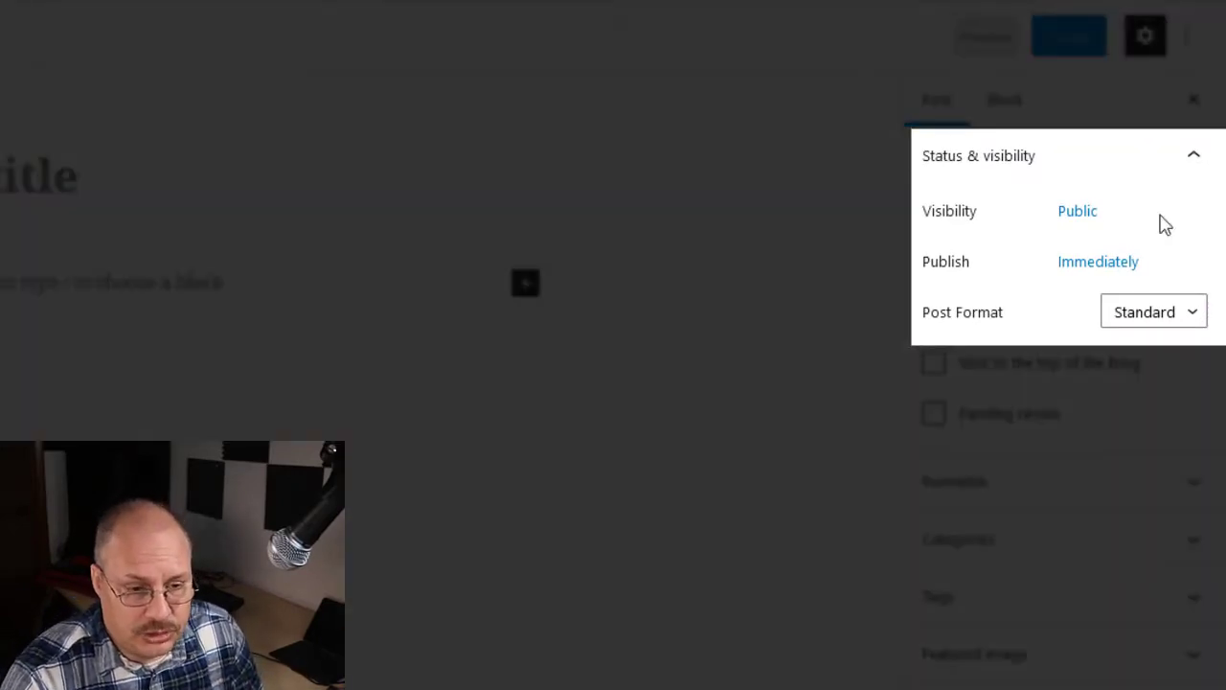
left_click(1089, 218)
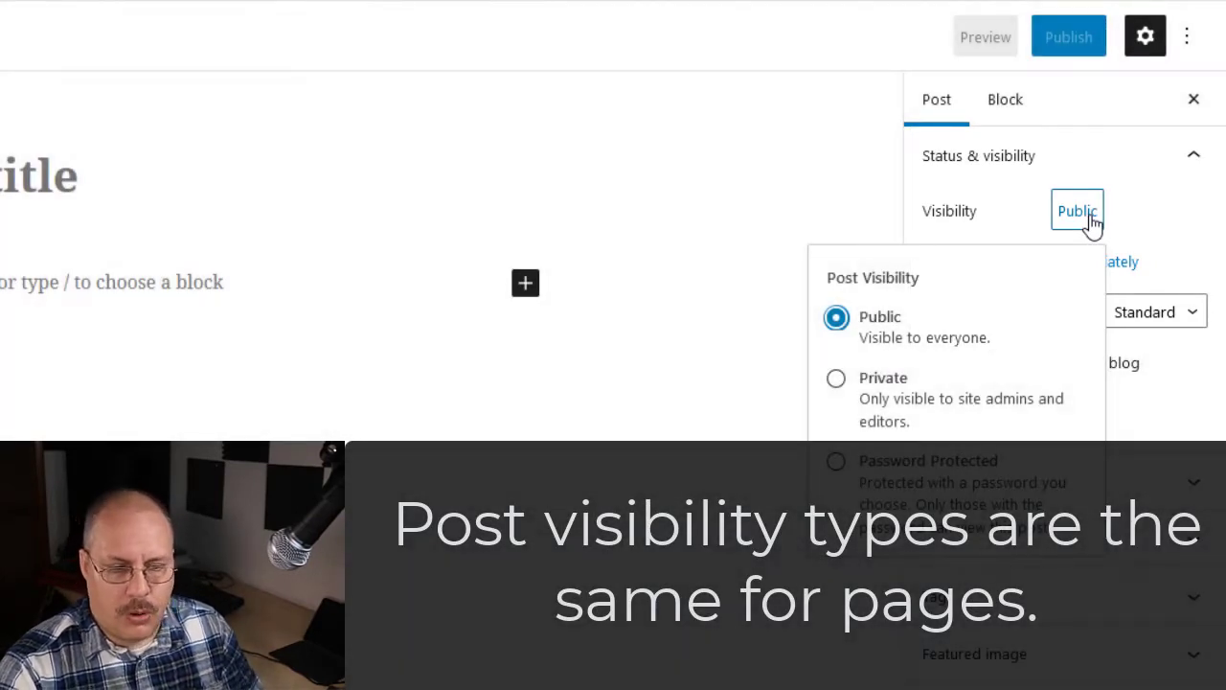
left_click(1156, 220)
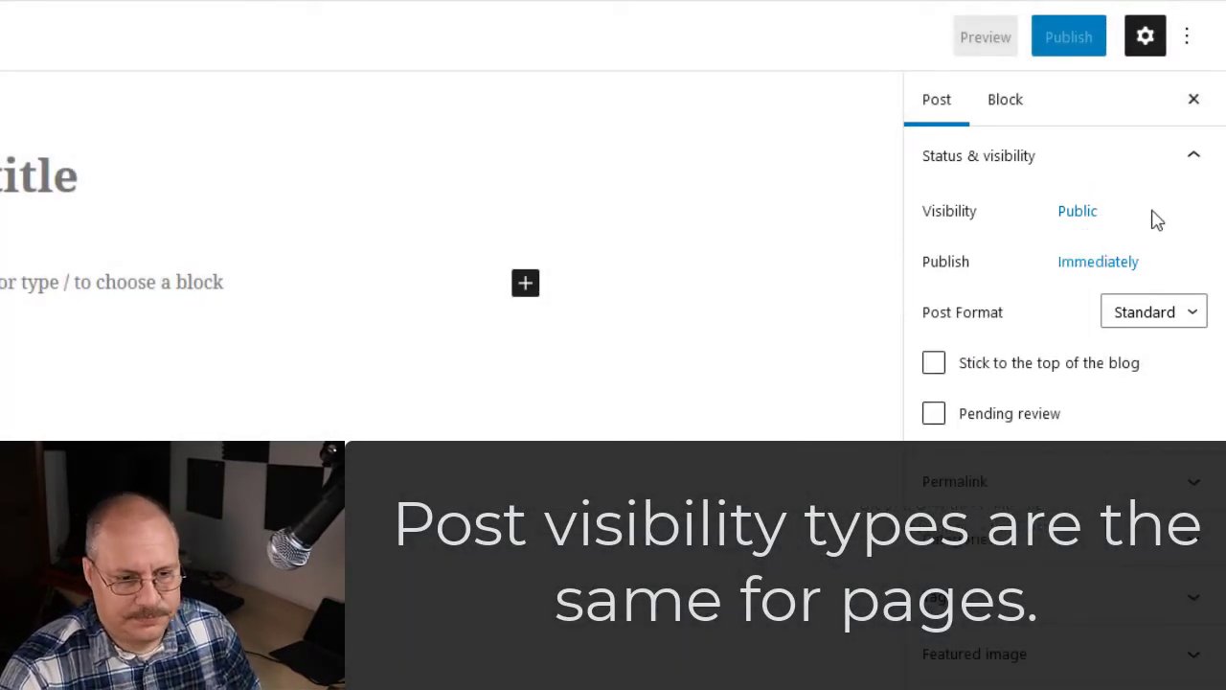
left_click(1140, 271)
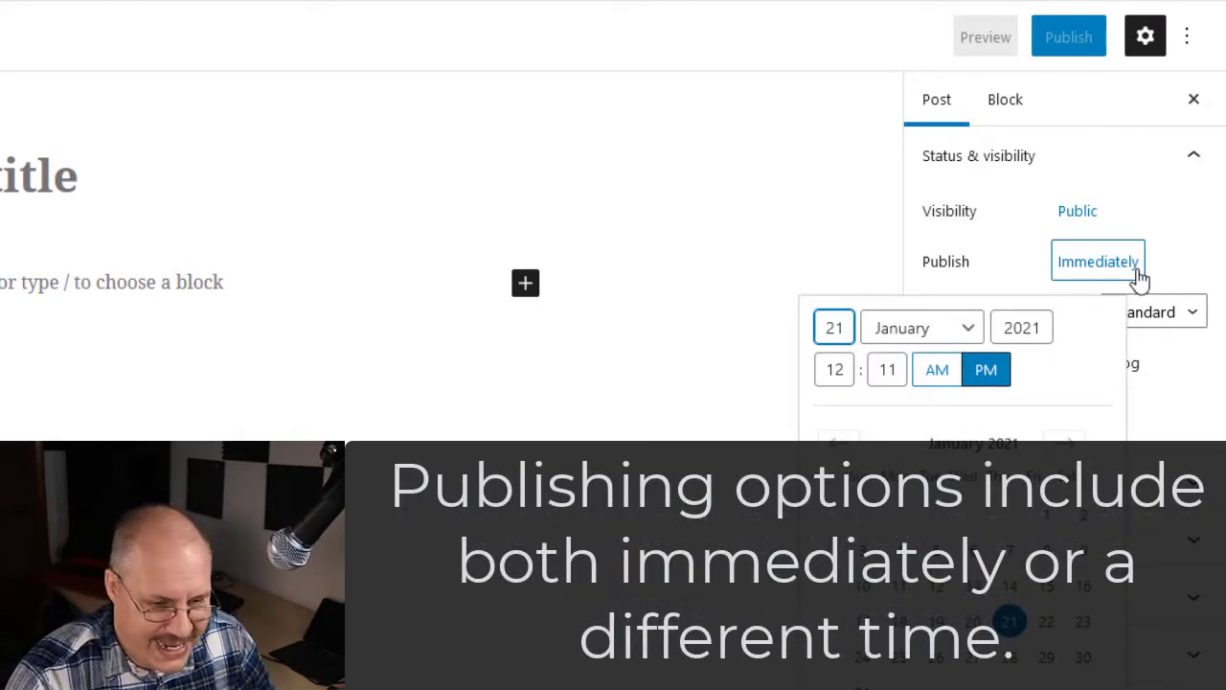
left_click(1178, 248)
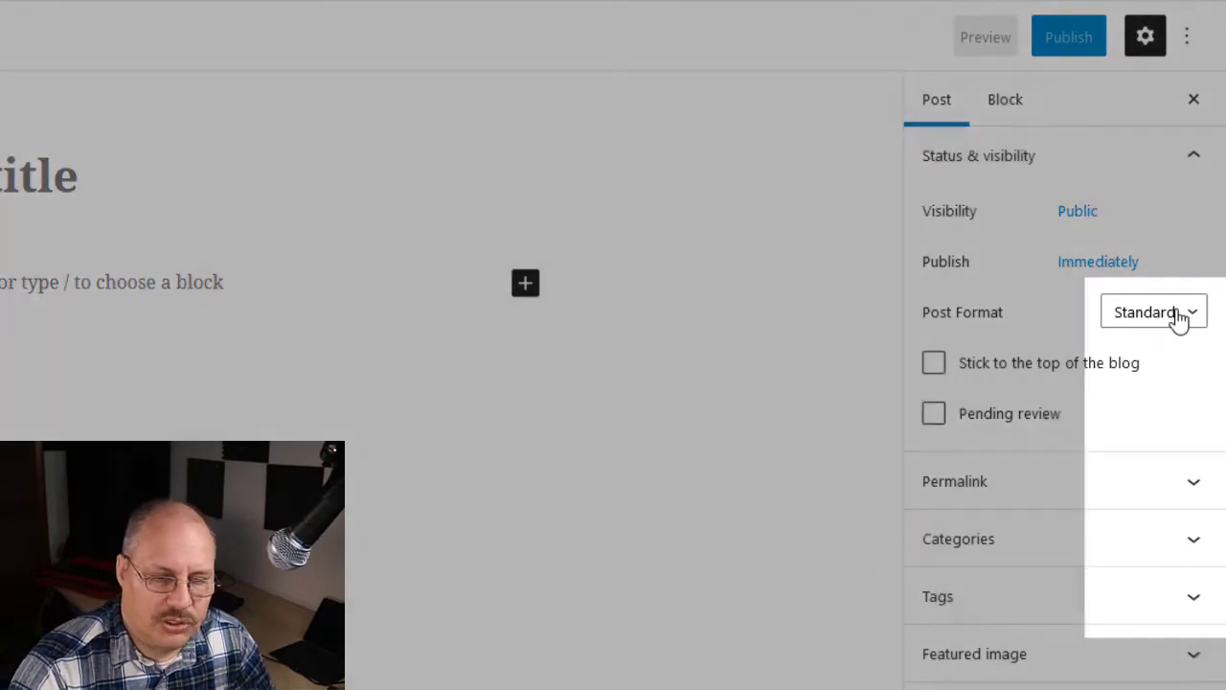
left_click(1179, 320)
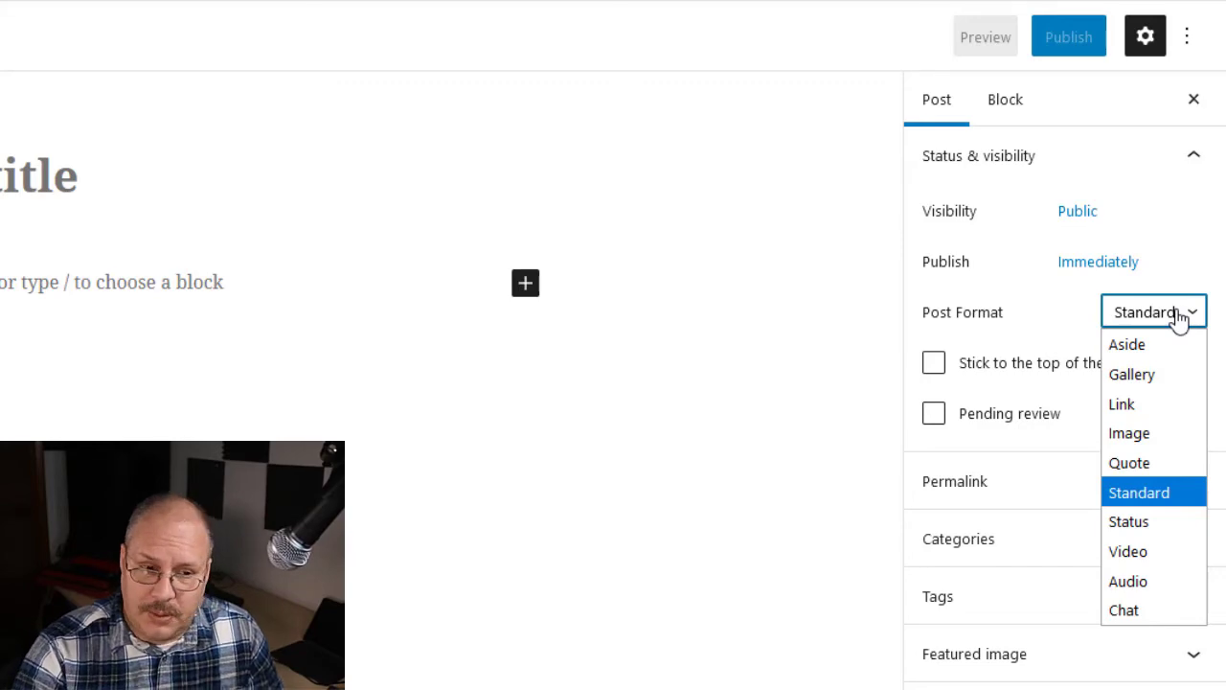
left_click(1178, 321)
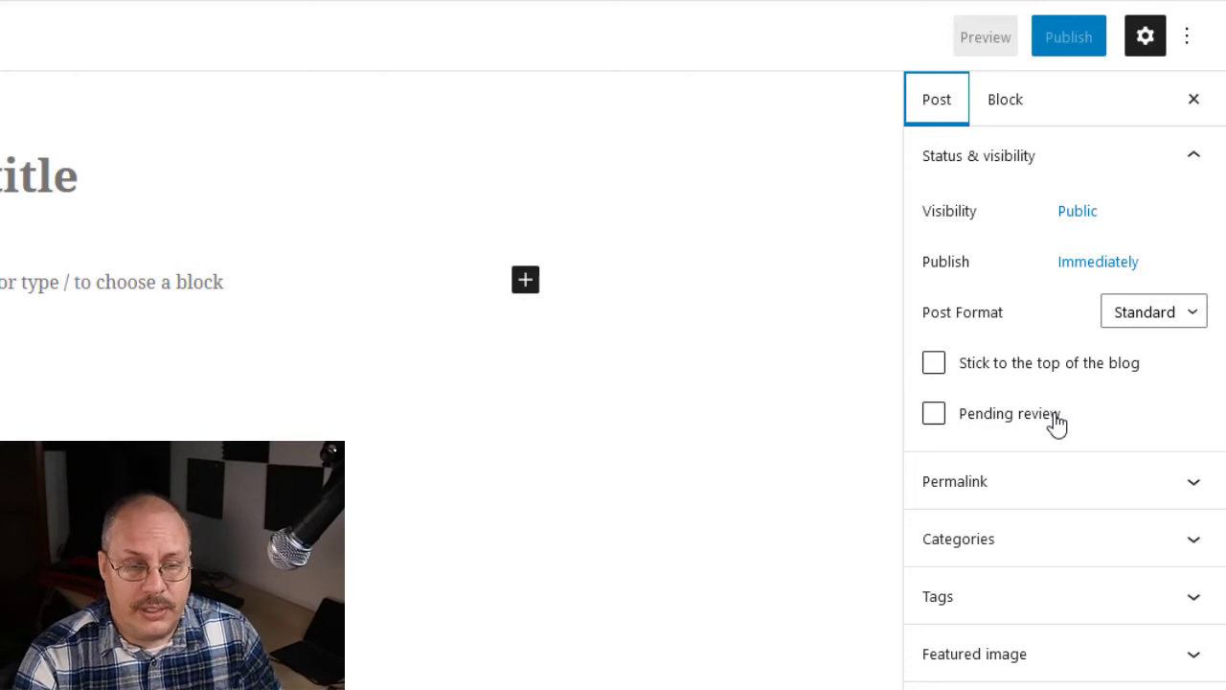
Mark the post as pending review and title it "A Sample Post".
left_click(1057, 422)
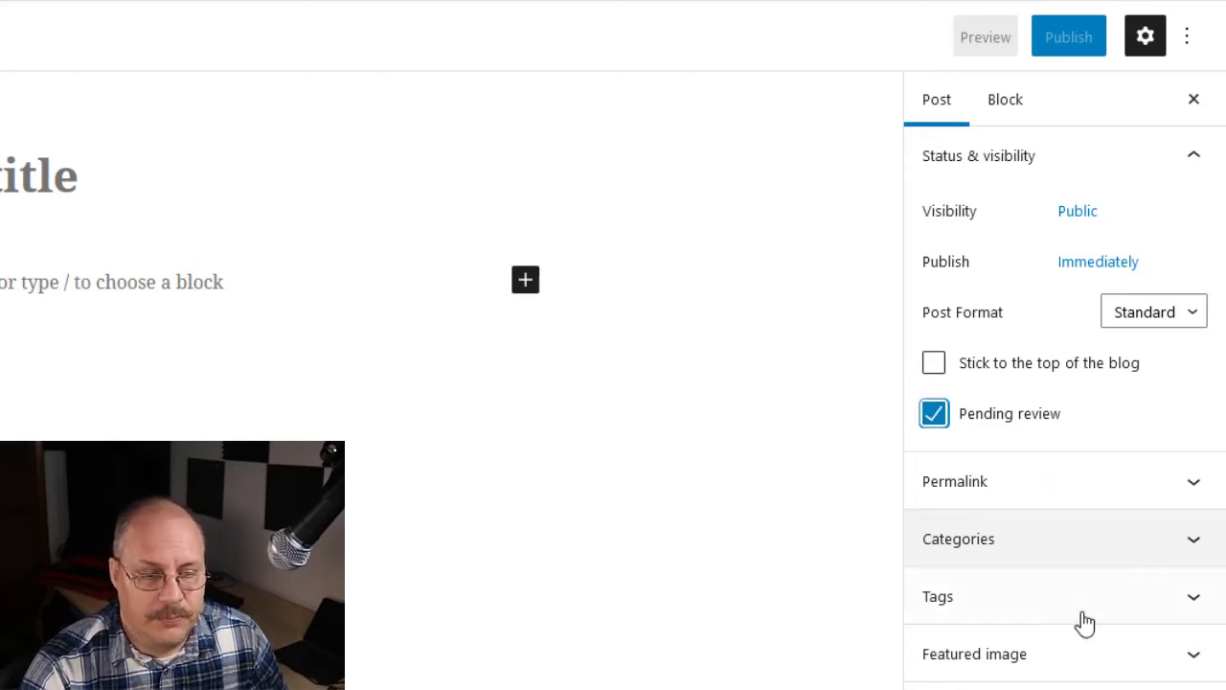
left_click(1093, 496)
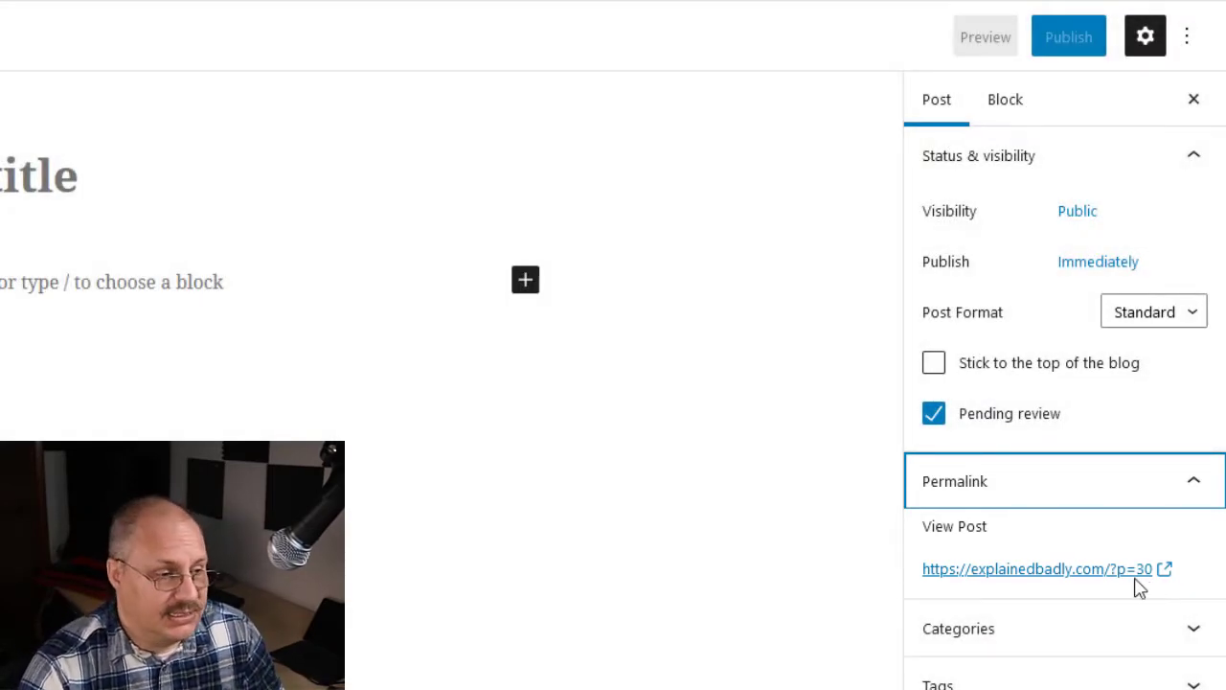
left_click(103, 176)
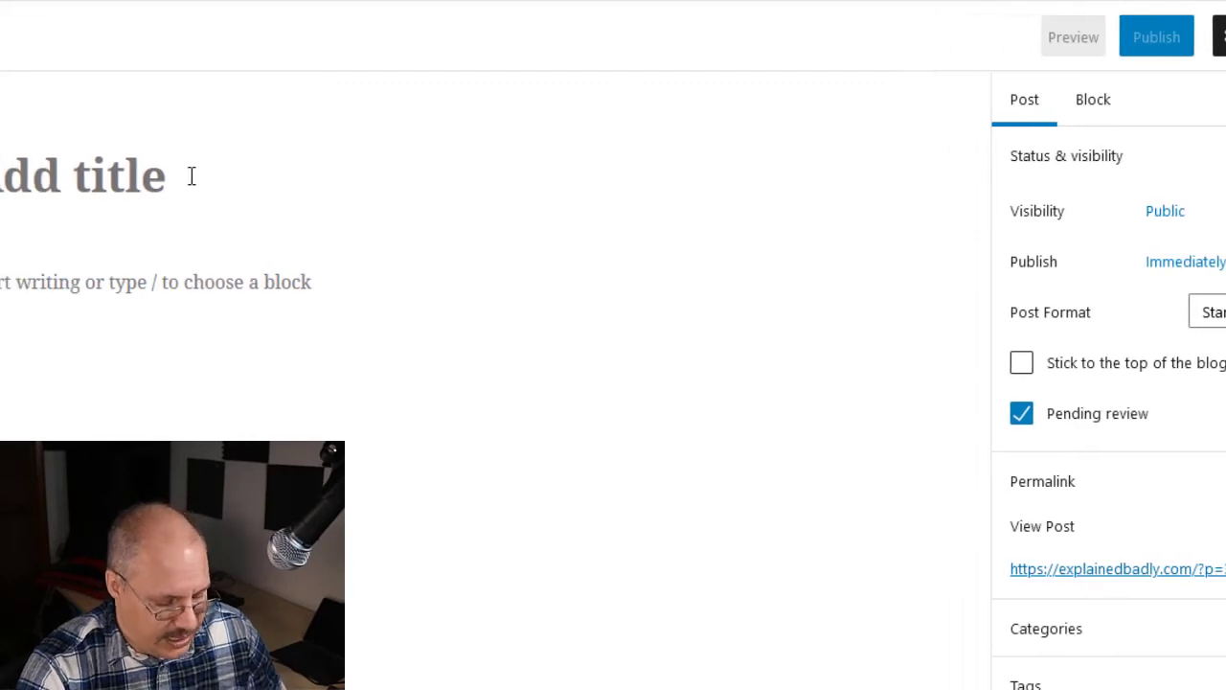
type("A Sample Post")
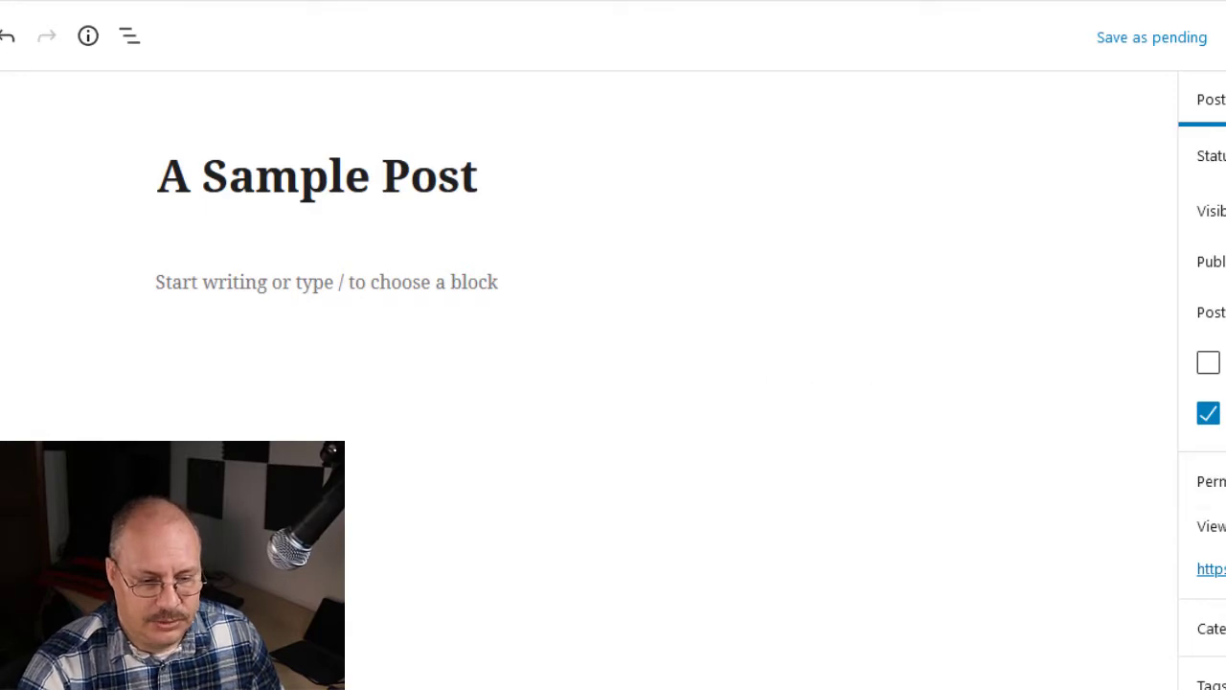
Save the post as pending and check its permalink settings.
left_click(1209, 481)
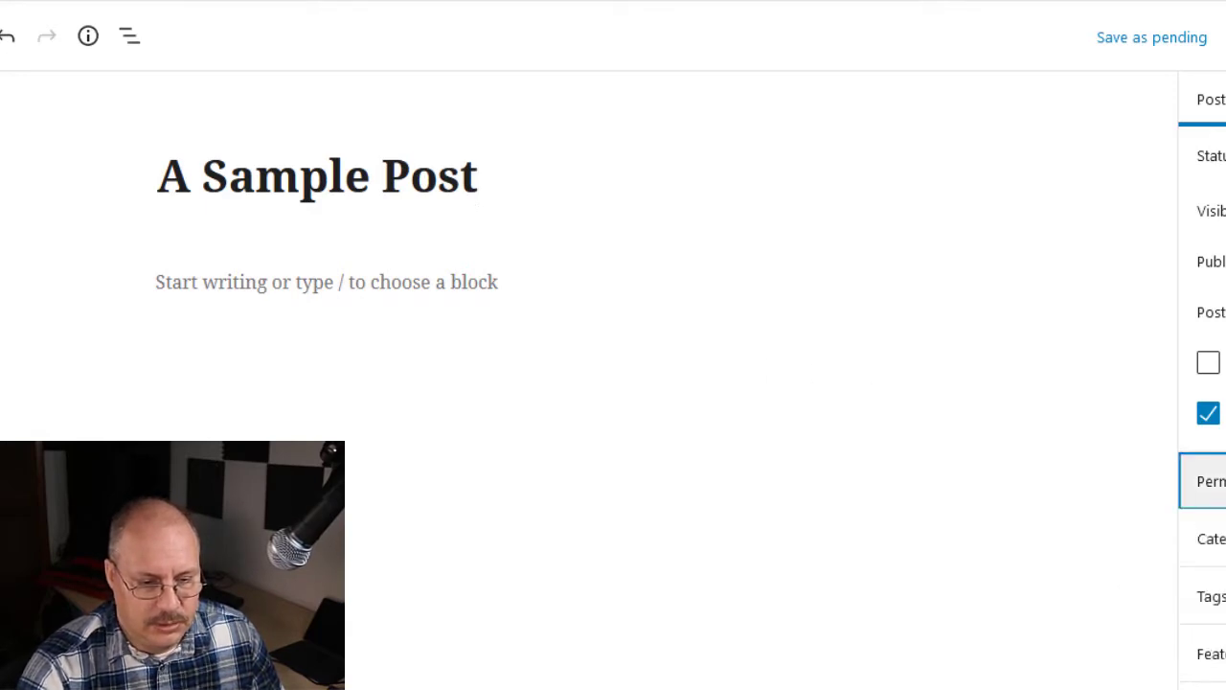
left_click(1209, 480)
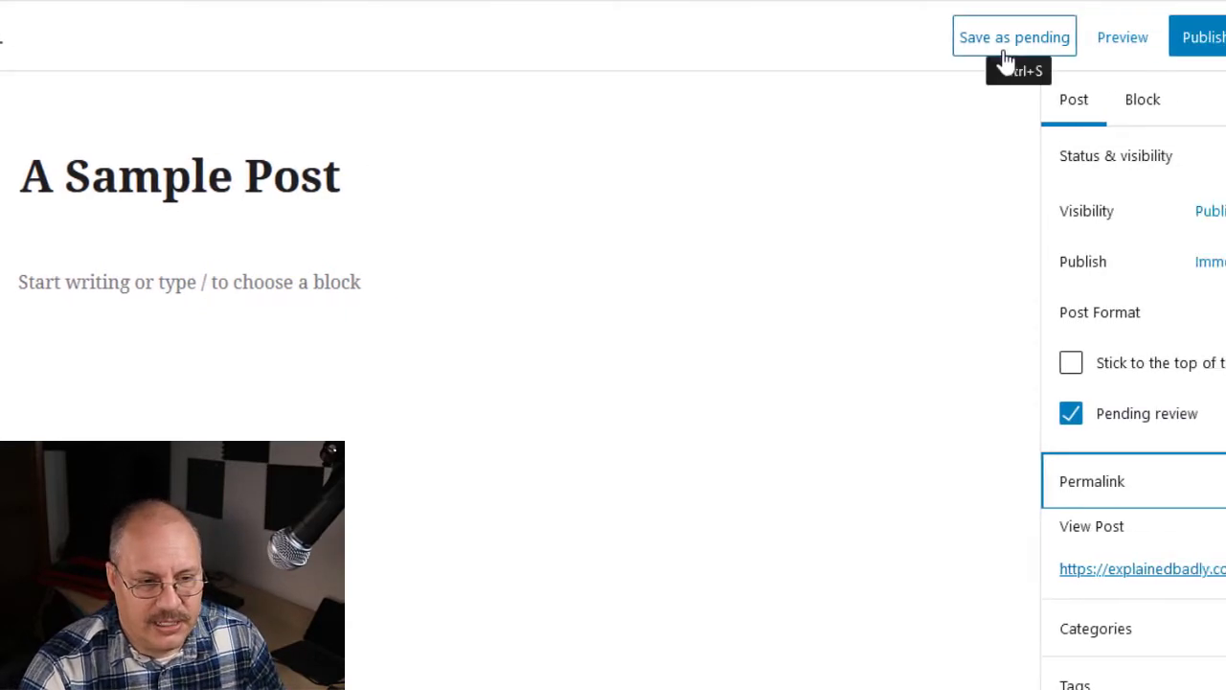
left_click(869, 43)
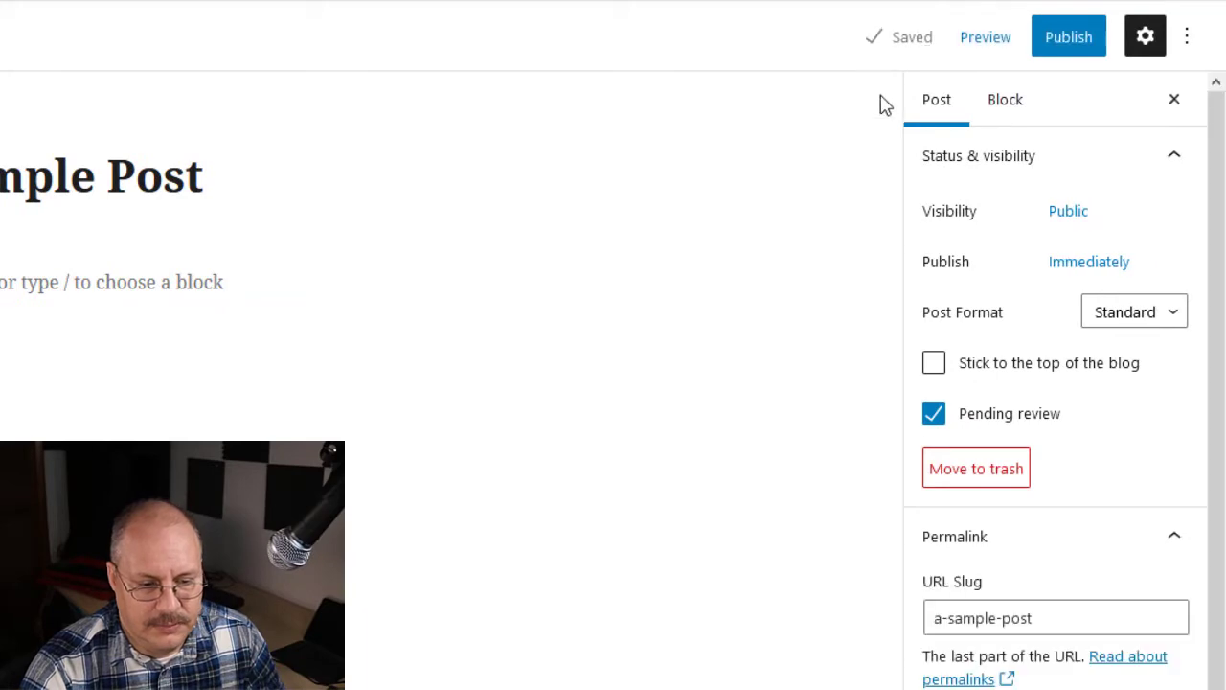
scroll(1125, 503, "down", 1)
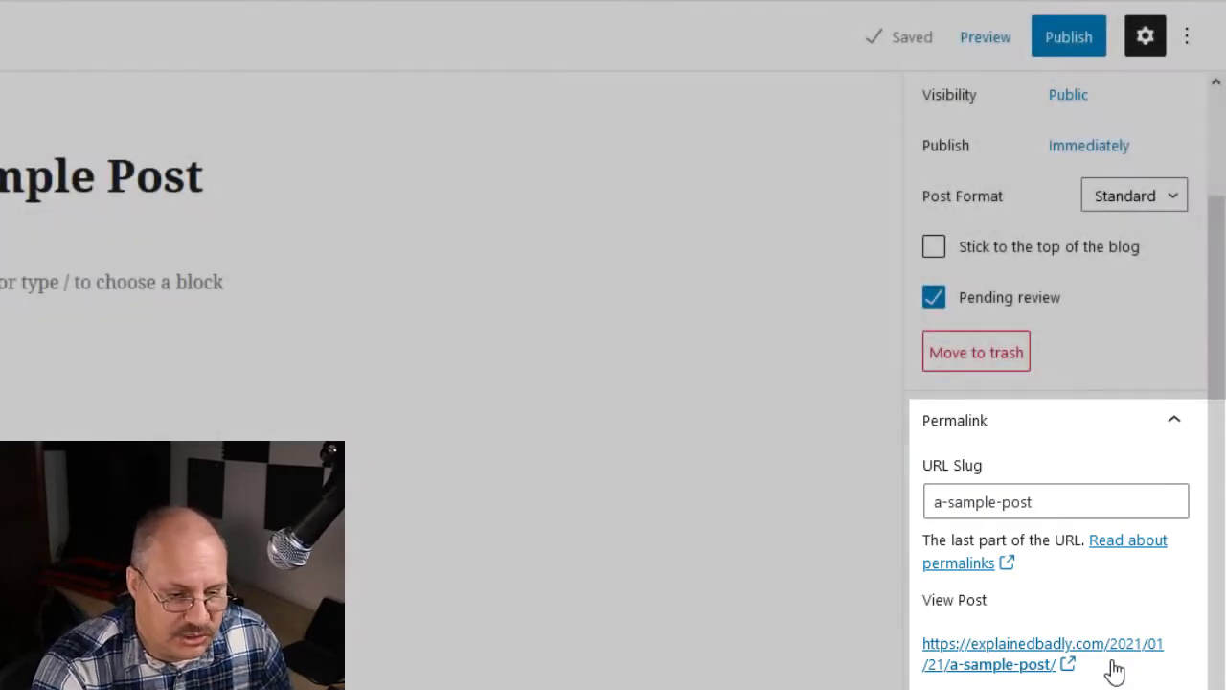
Assign the post to Sample Child Category instead of Default and look at the fields for adding a new category.
scroll(1111, 623, "down", 3)
left_click(1186, 439)
scroll(1190, 479, "down", 2)
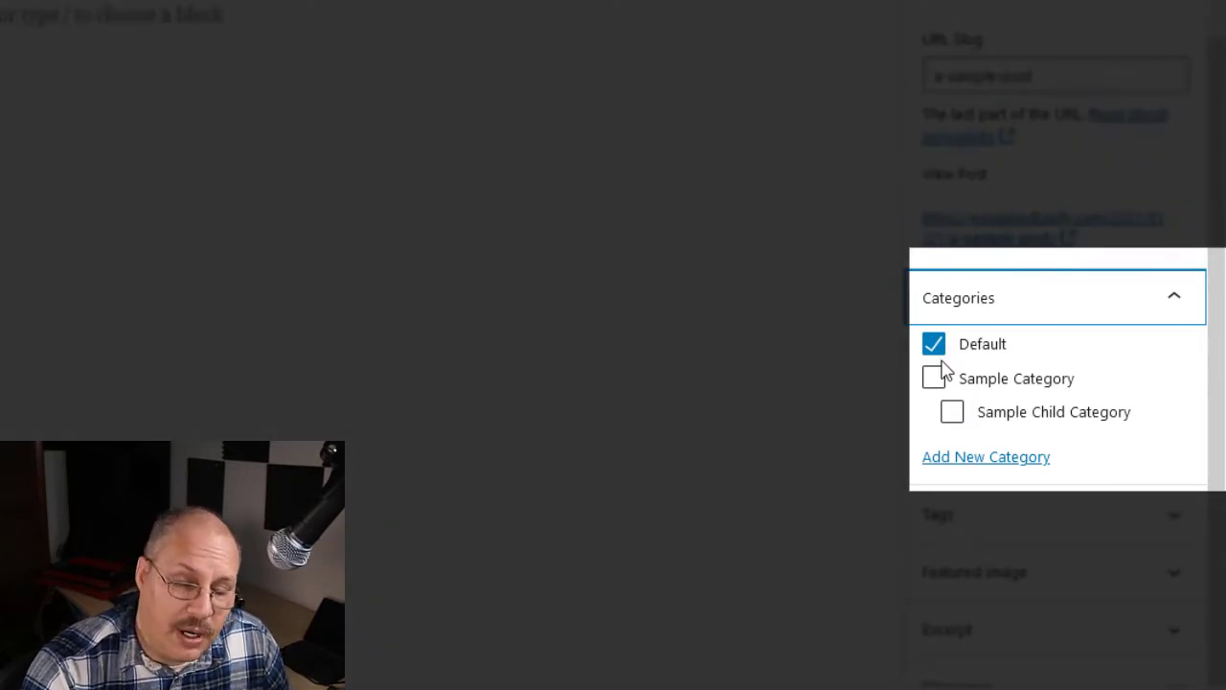
left_click(934, 345)
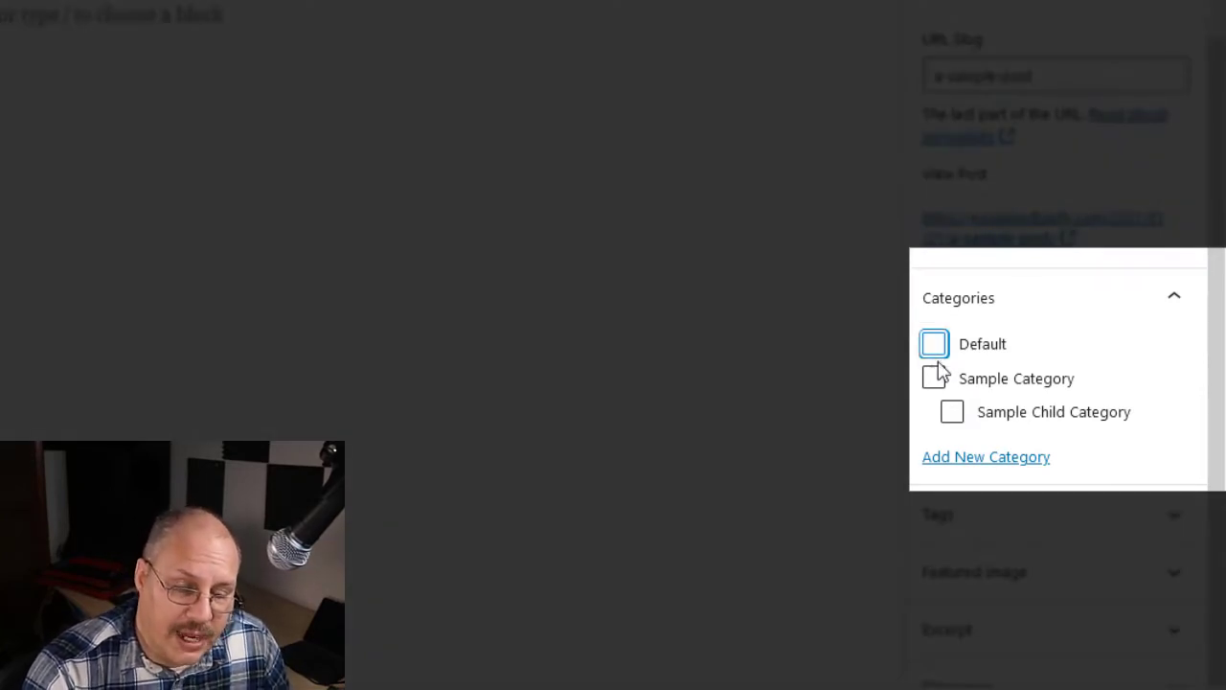
left_click(950, 412)
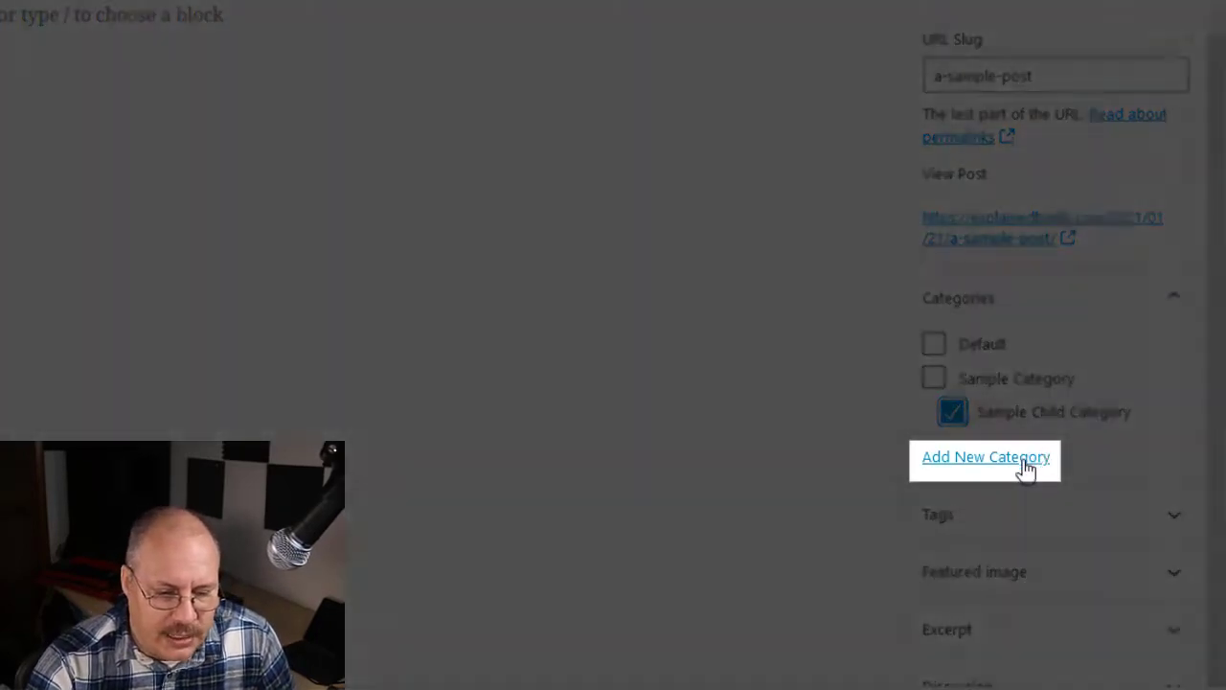
left_click(1023, 463)
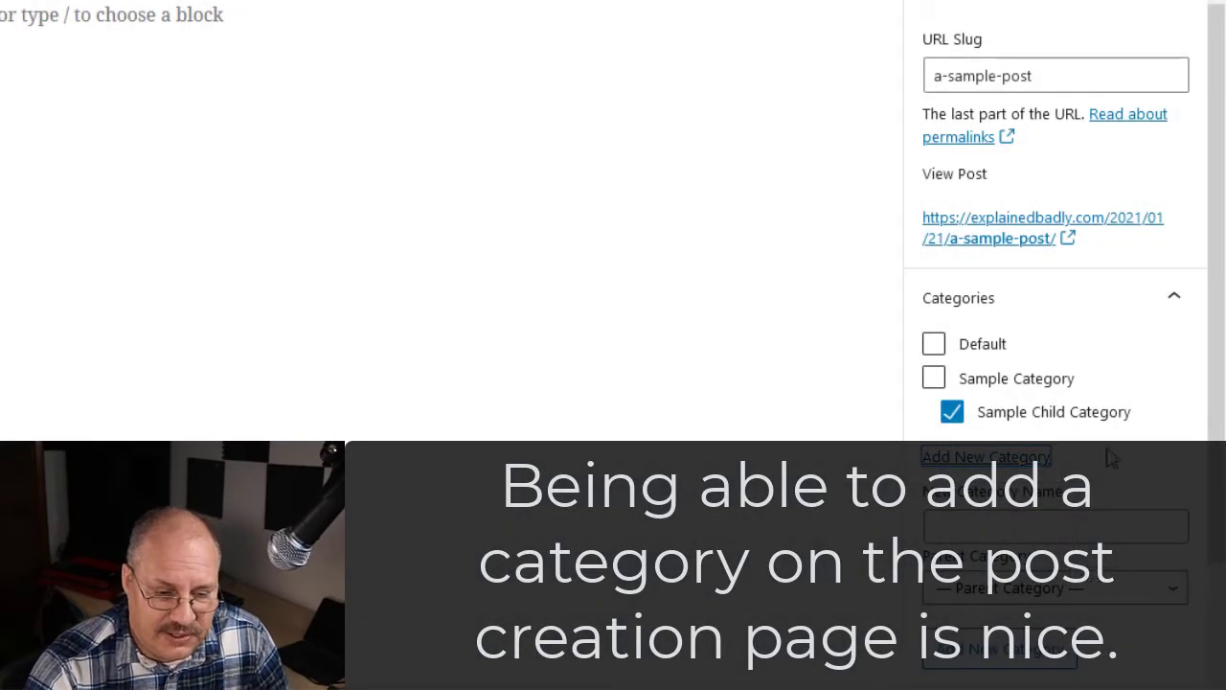
left_click(1168, 314)
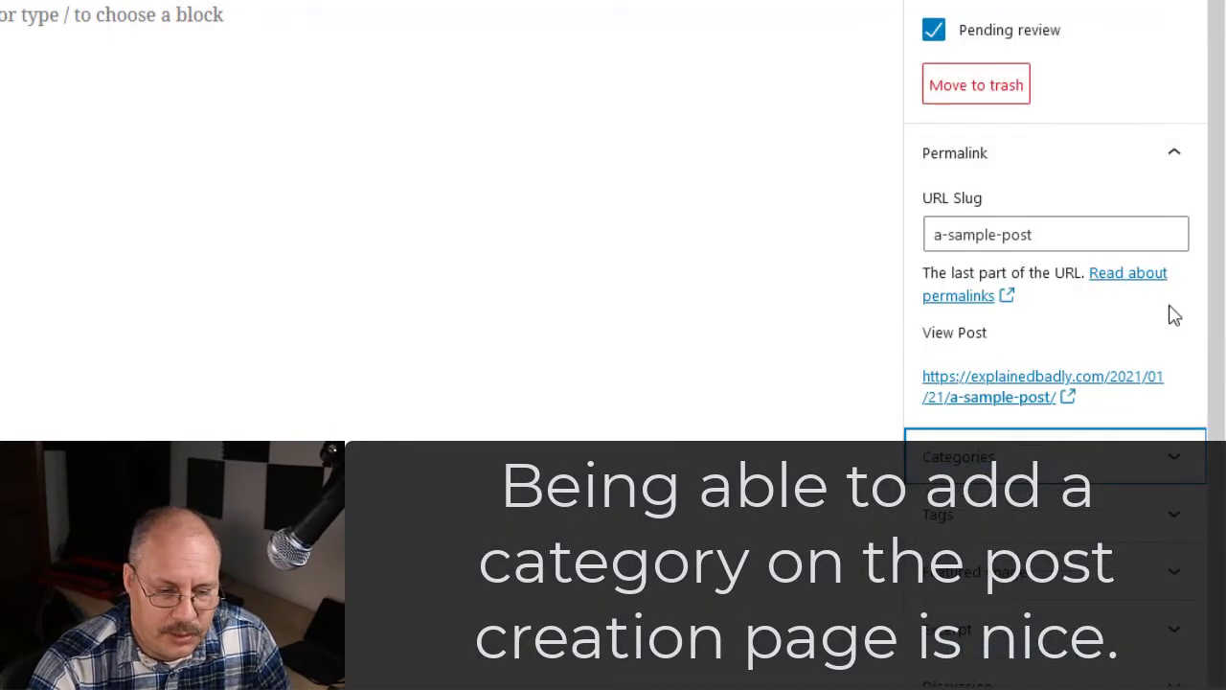
Add the tags sample, first, default and example to the post.
left_click(1173, 151)
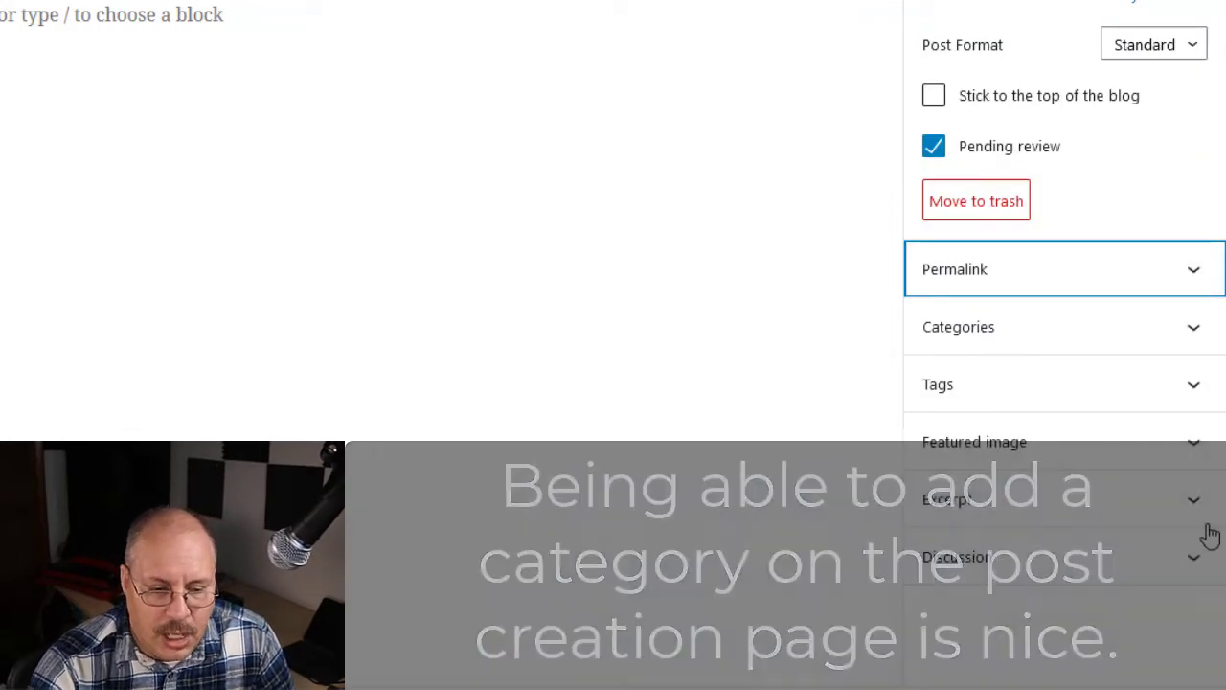
left_click(1199, 398)
left_click(1135, 478)
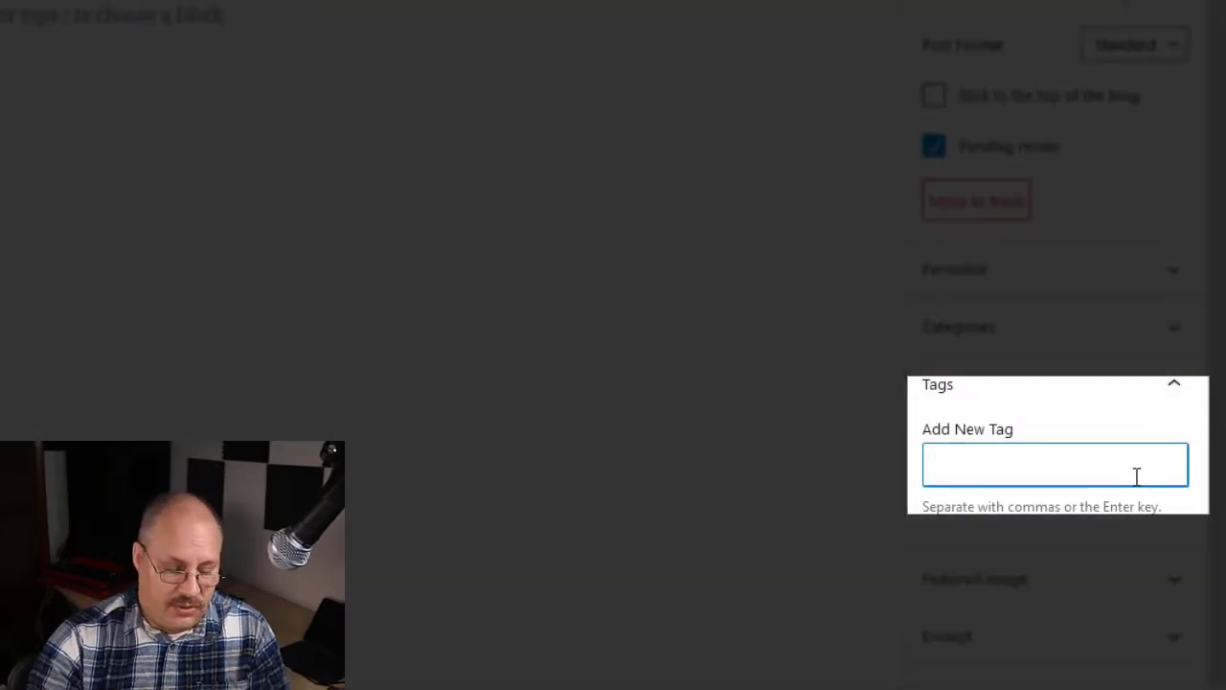
type("sample")
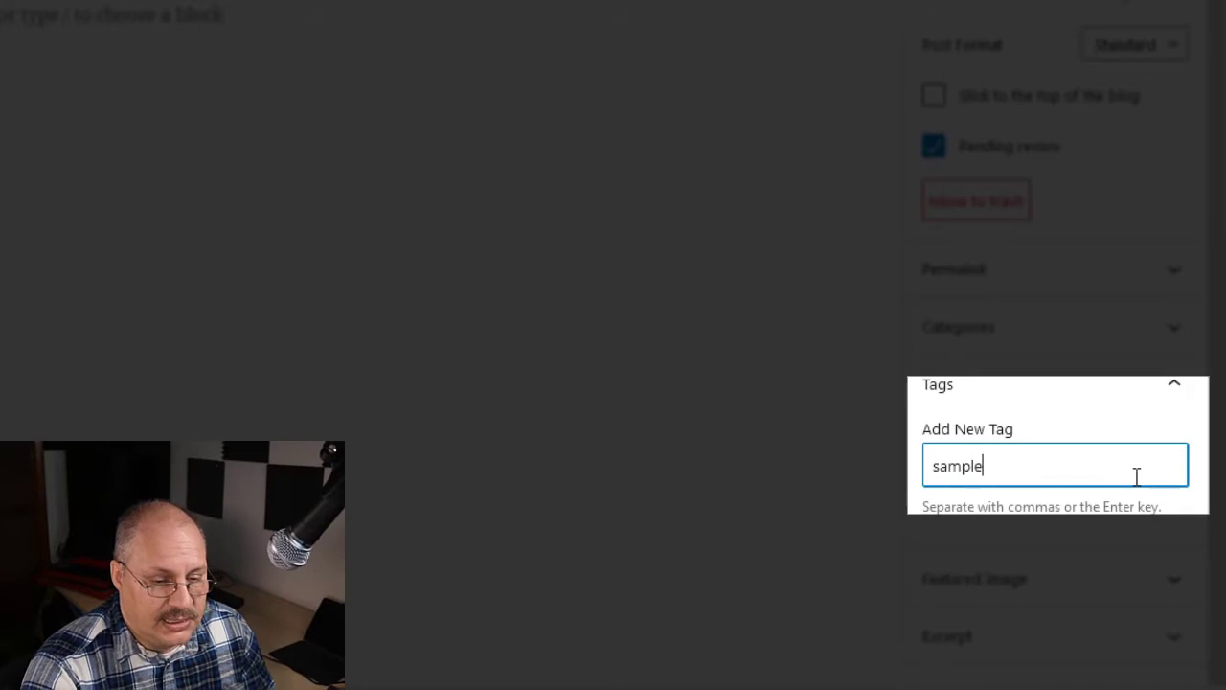
key("Return")
type("first")
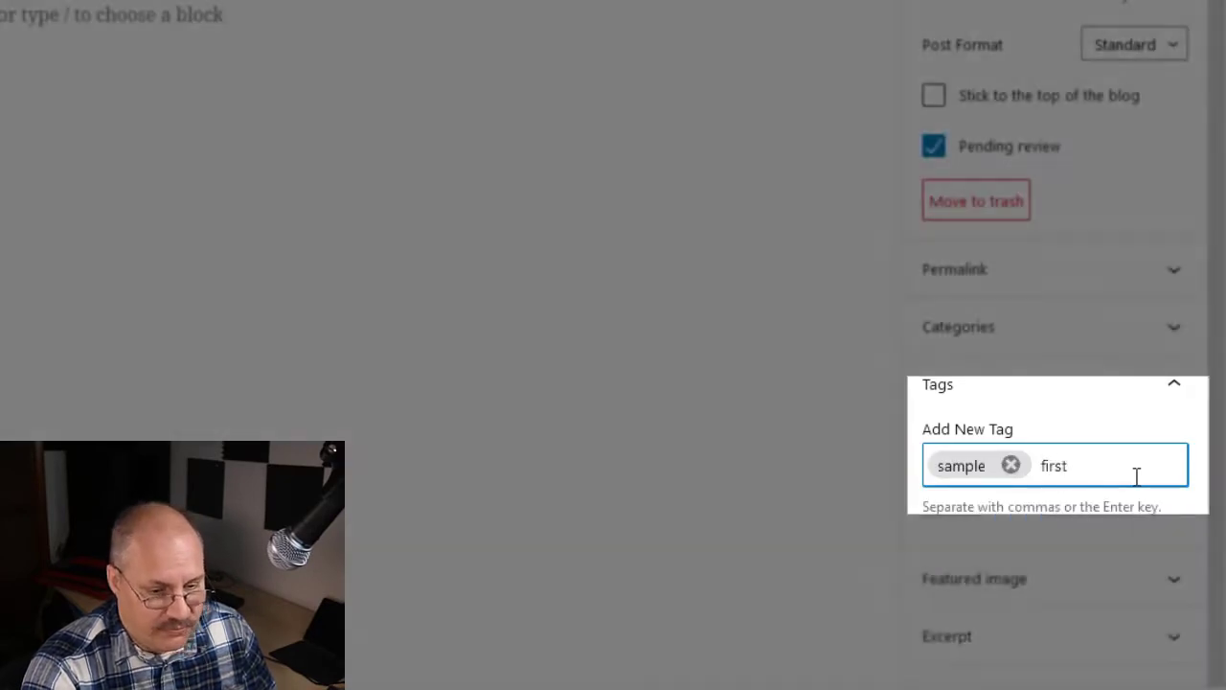
key("Return")
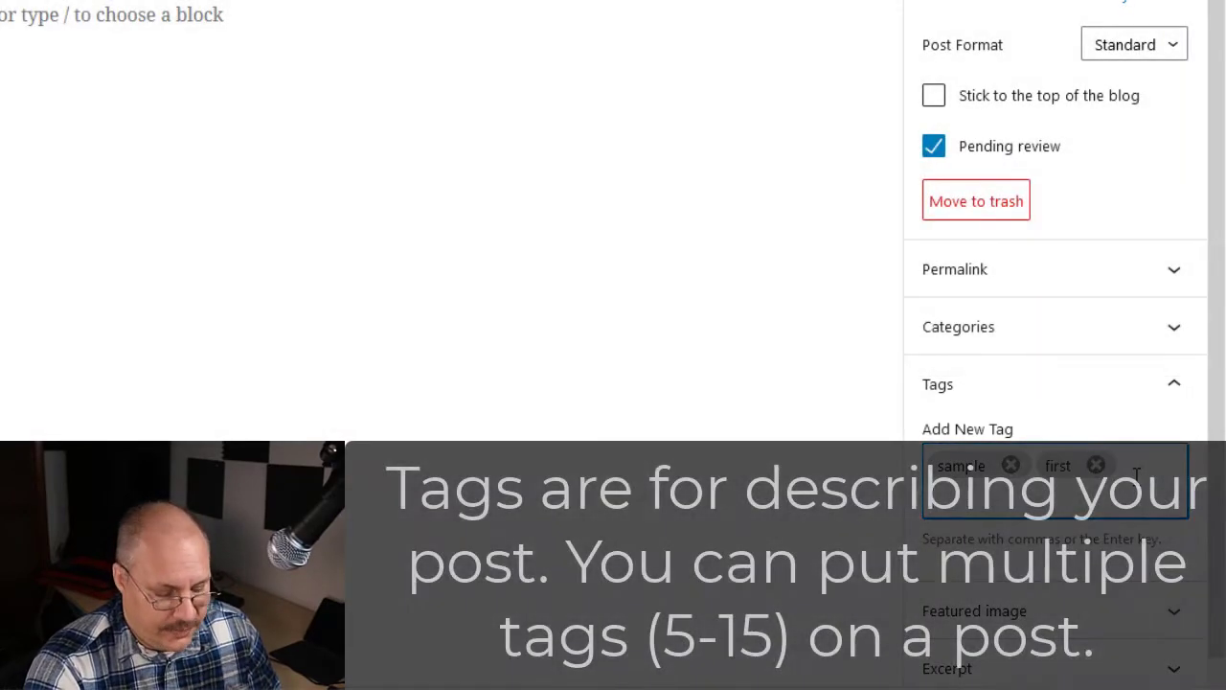
type("design")
key("Return")
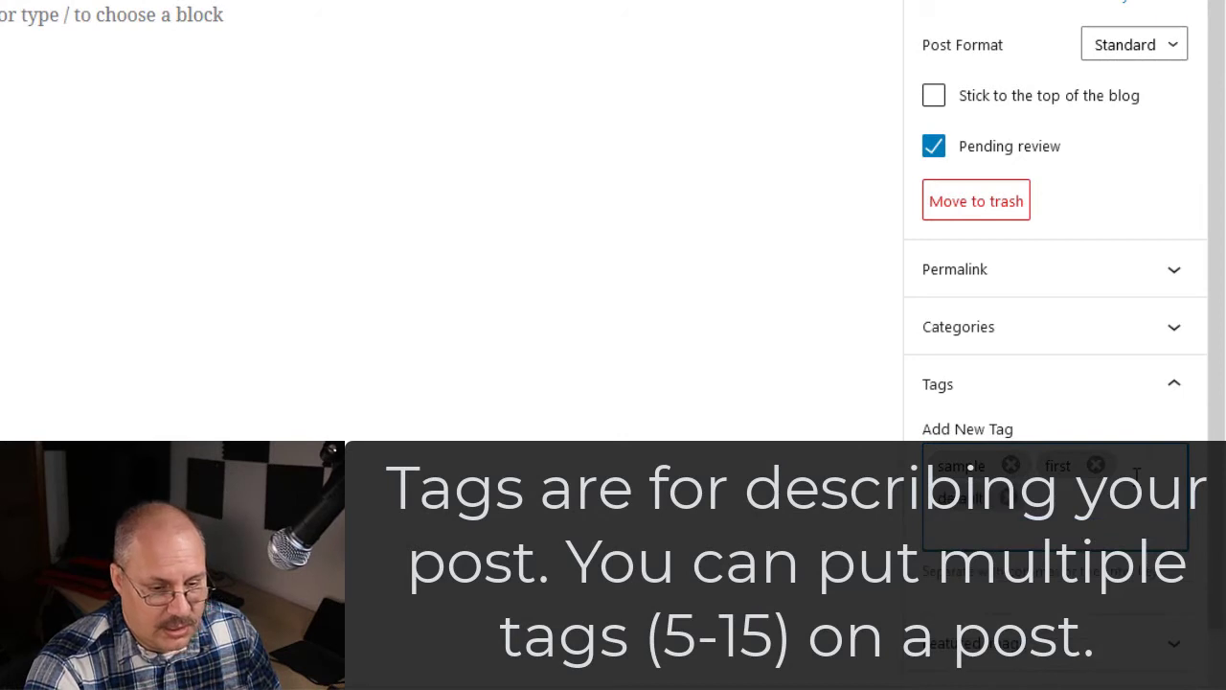
type("example")
key("Return")
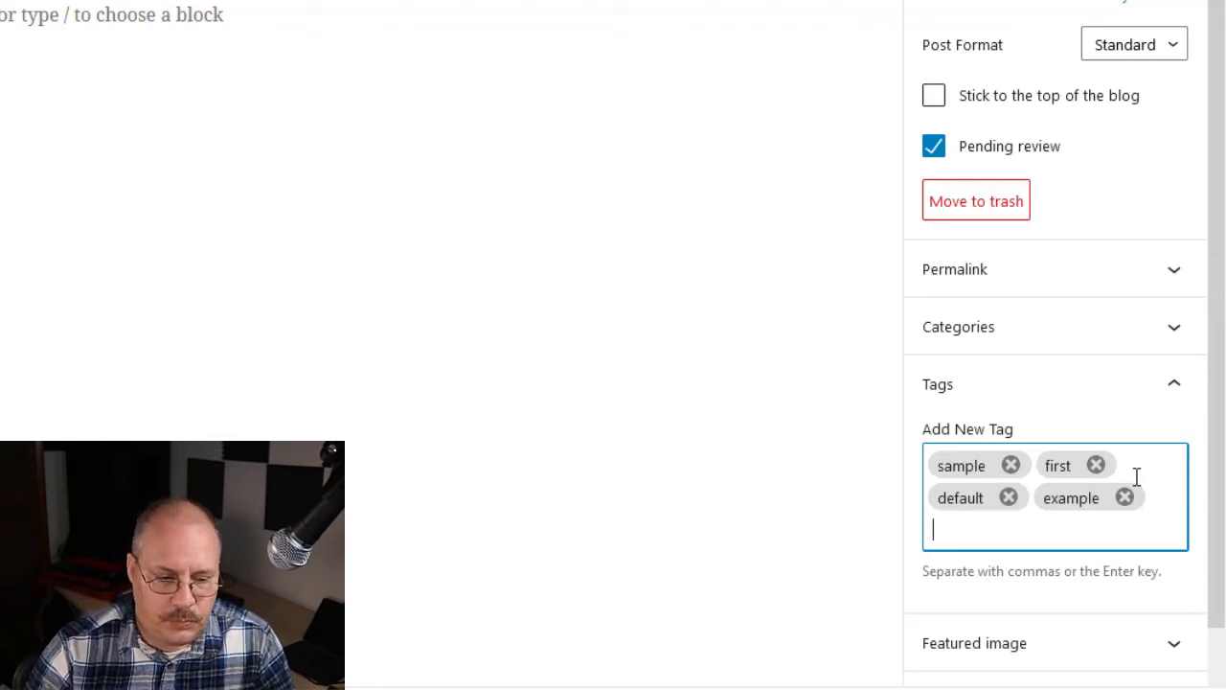
left_click(1176, 389)
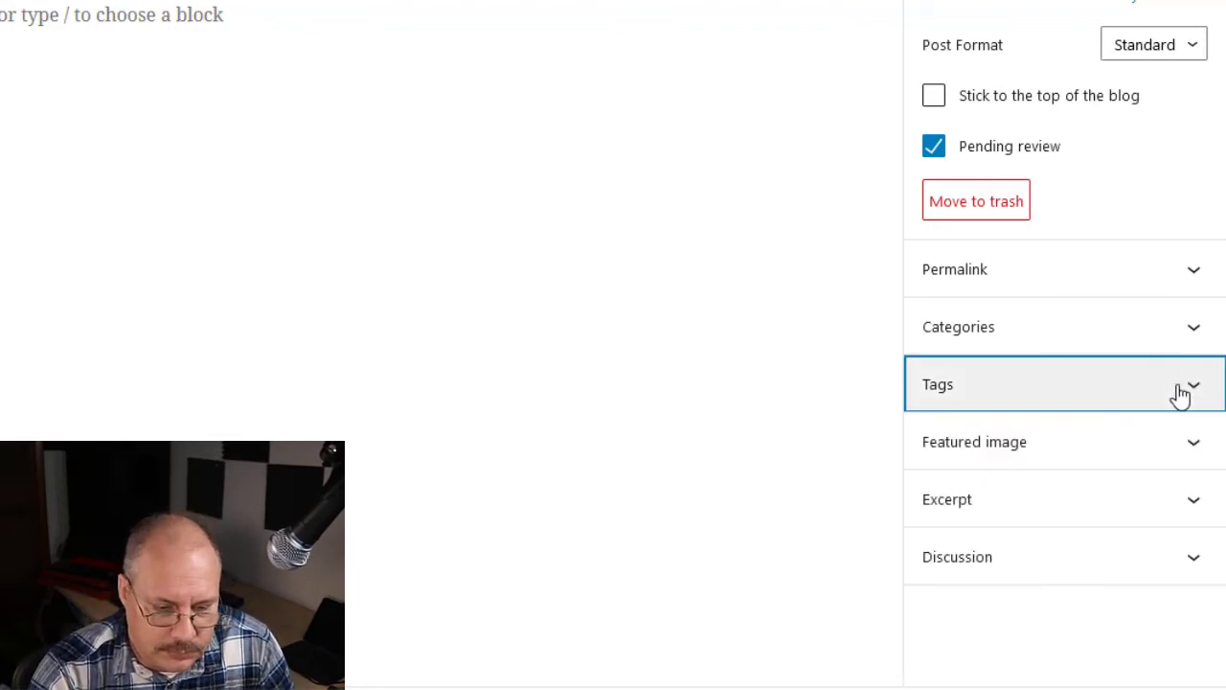
View the featured image upload options and close them without setting an image.
left_click(1202, 464)
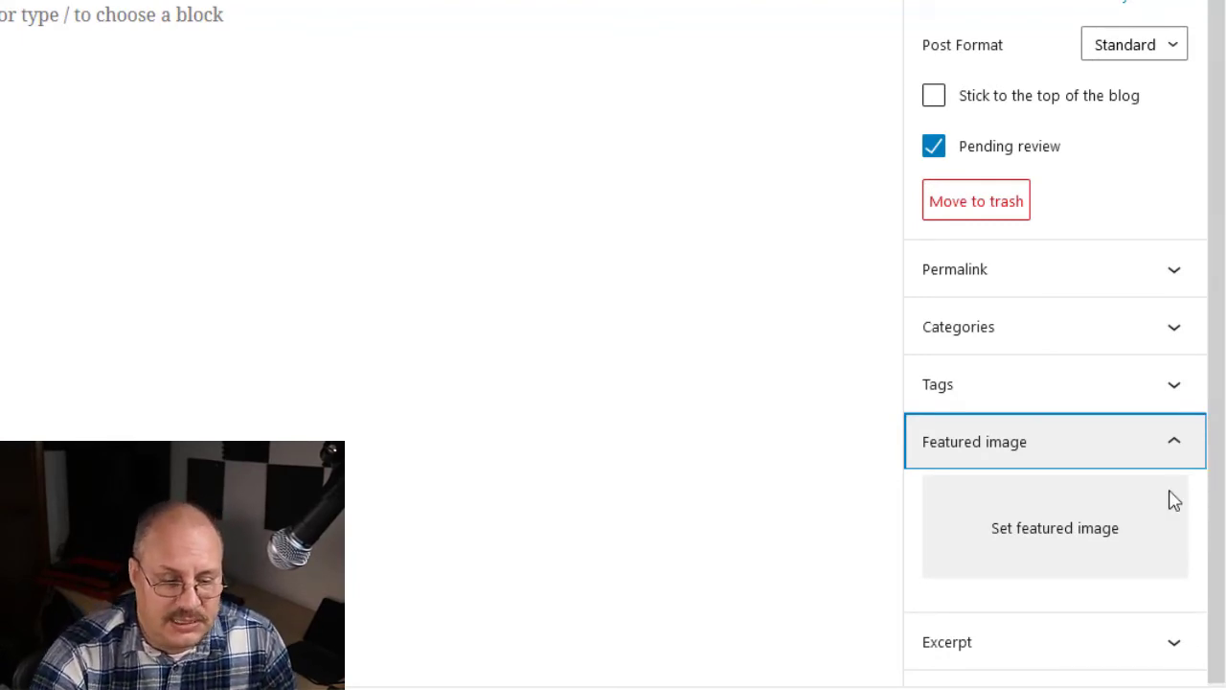
left_click(1126, 549)
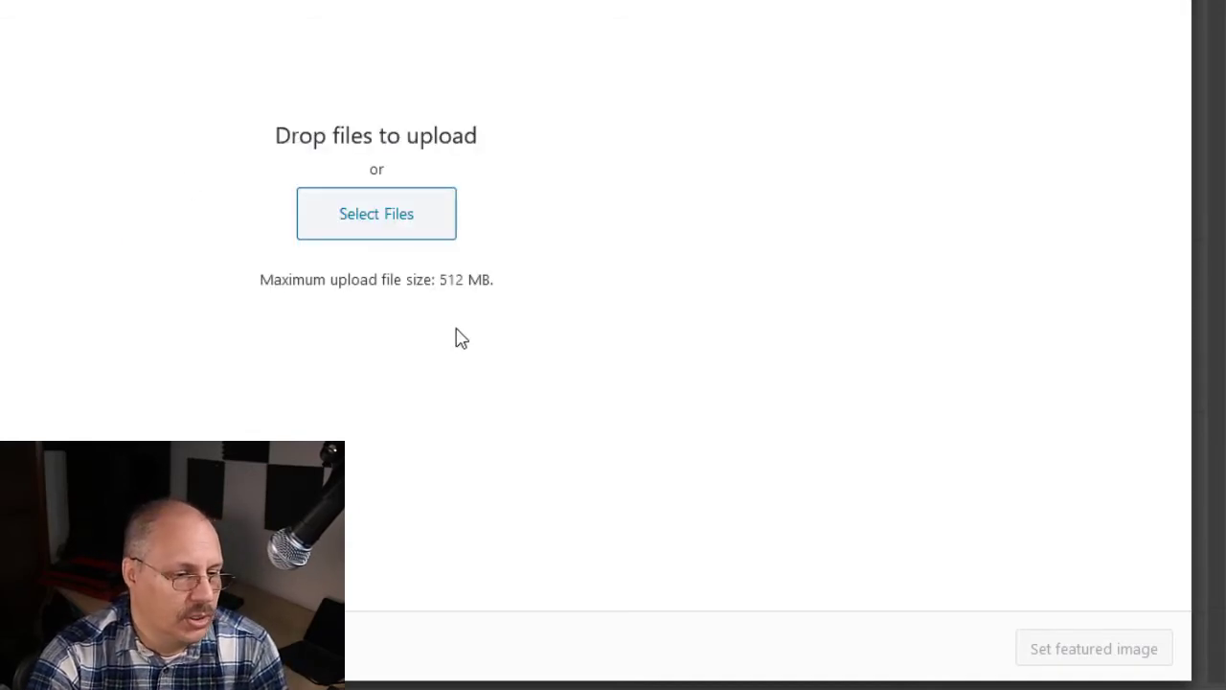
left_click(1205, 455)
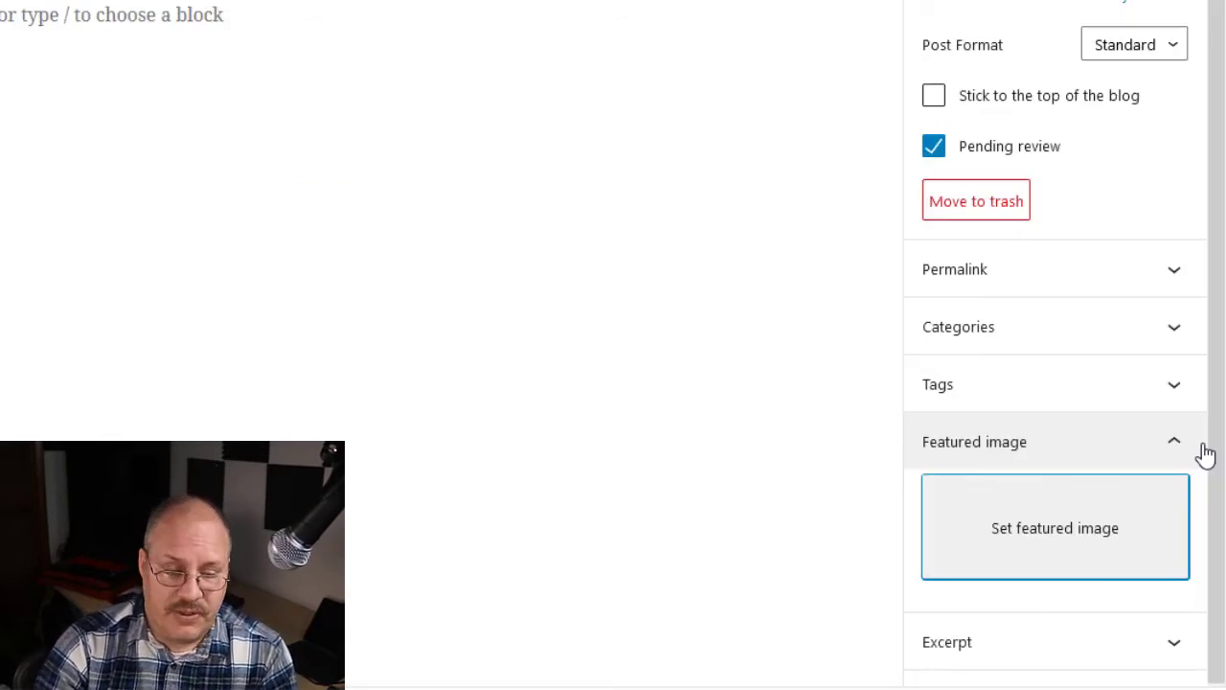
View the post's excerpt field and turn off Allow comments in its discussion settings.
left_click(1185, 450)
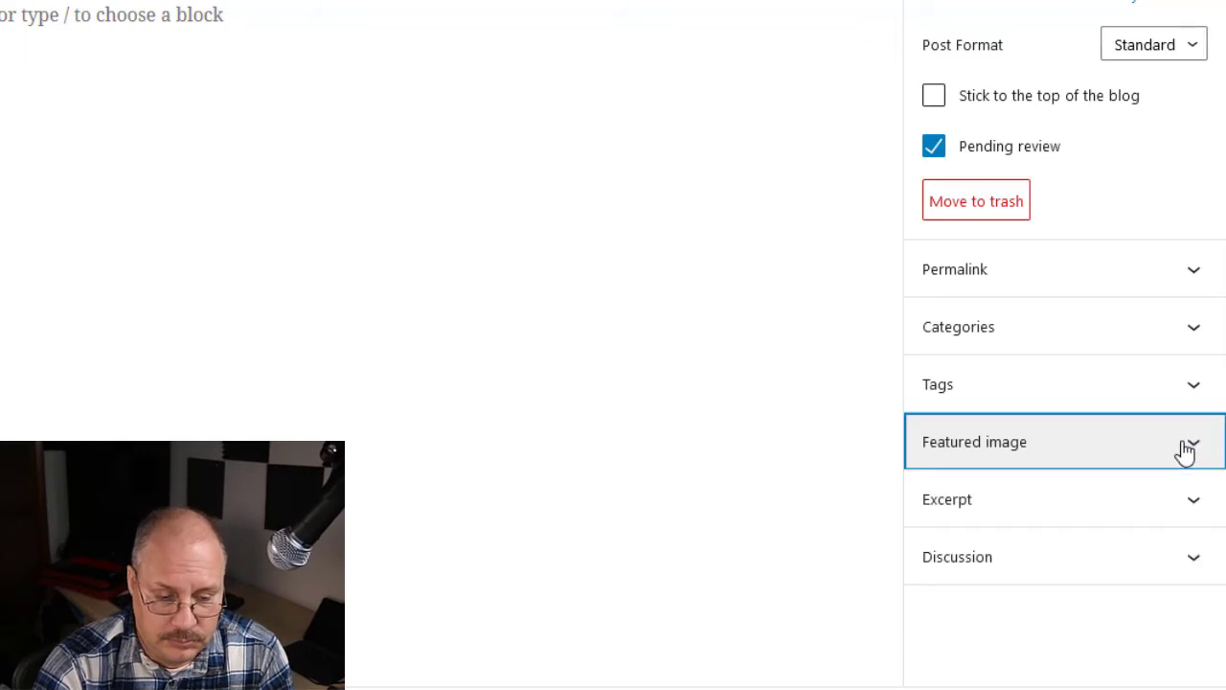
left_click(1191, 508)
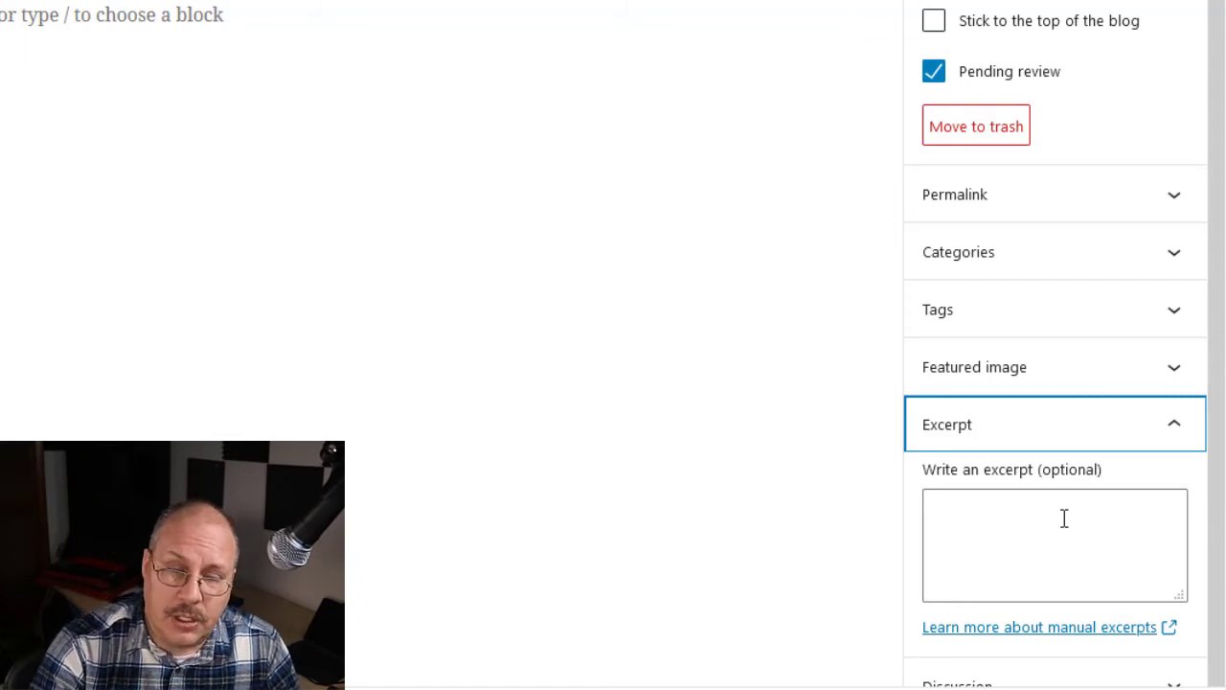
left_click(1032, 440)
left_click(1053, 569)
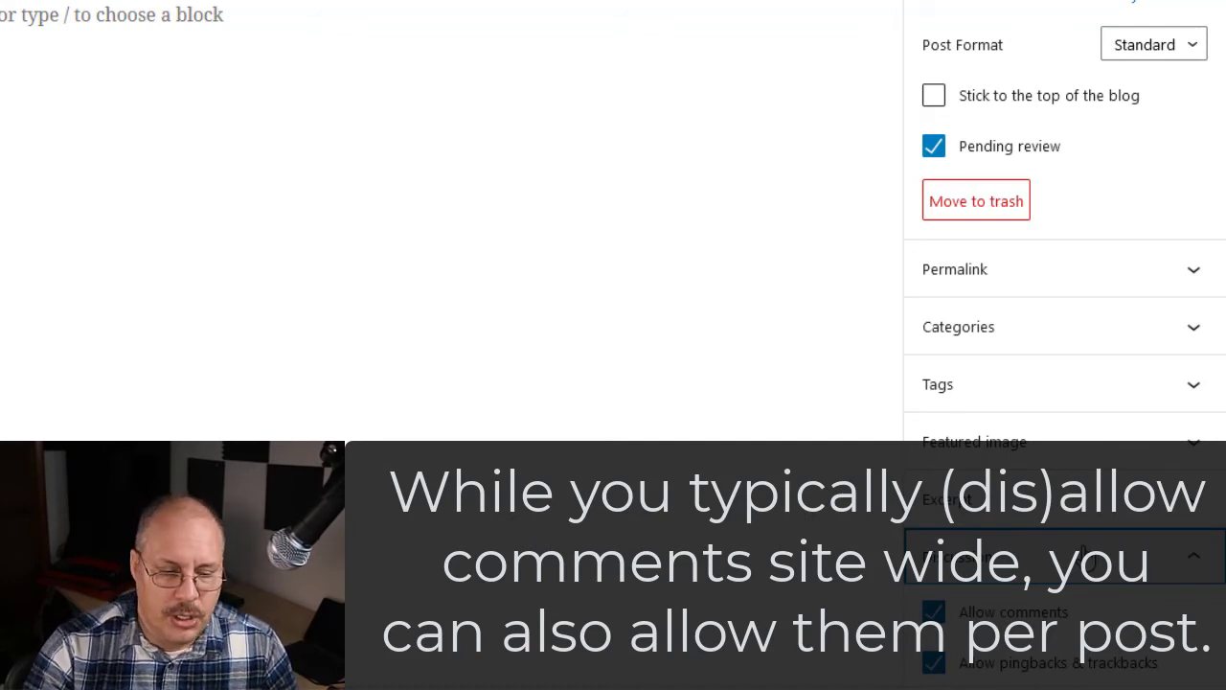
left_click(933, 611)
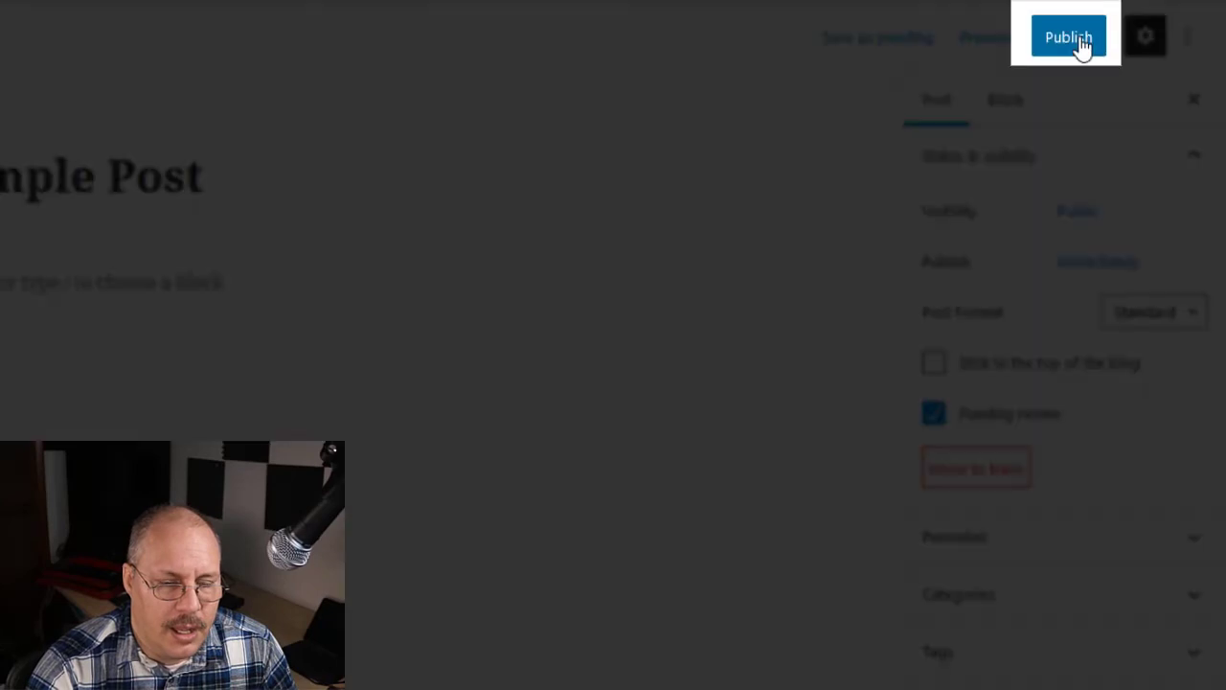
Publish the post immediately with public visibility and return to the list of all posts.
left_click(1068, 39)
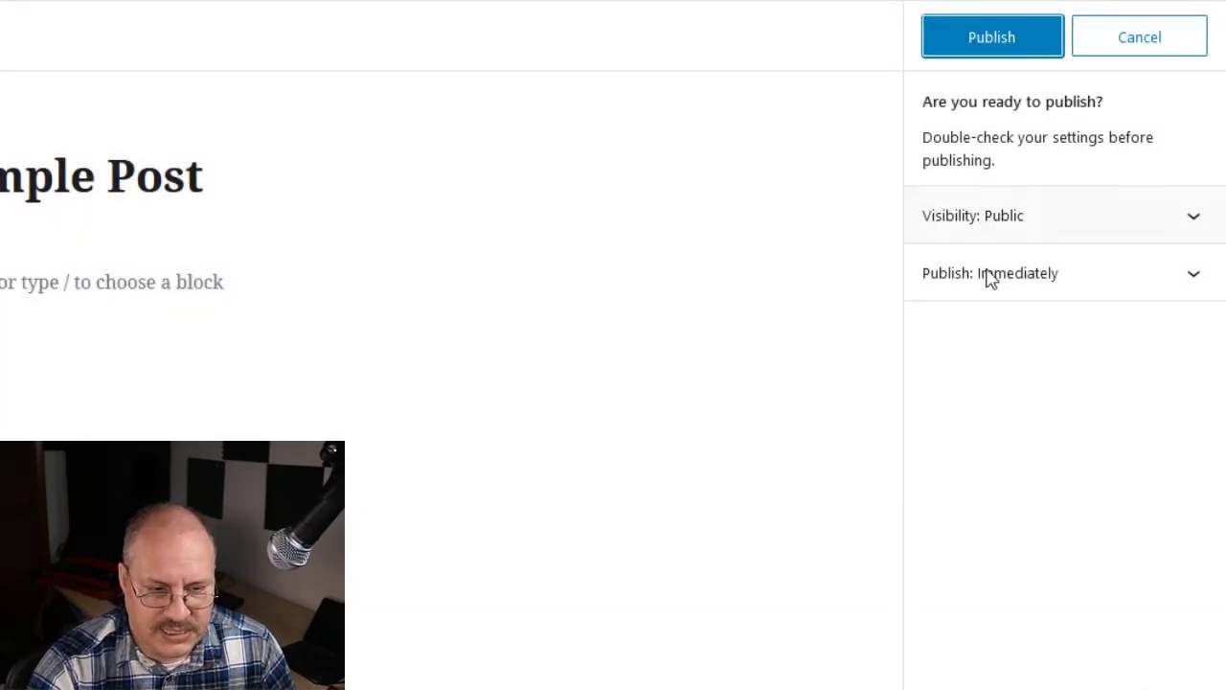
left_click(980, 44)
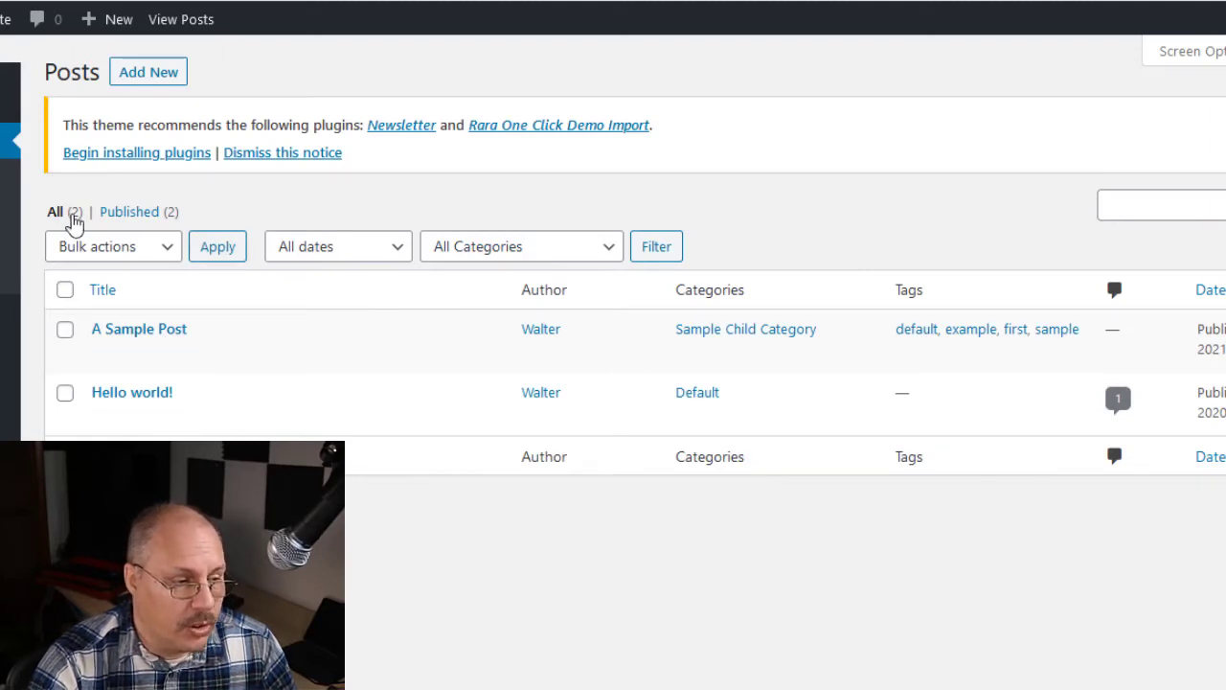
Filter the posts list by the Default category and again by Sample Category to compare which posts belong to each.
left_click(541, 261)
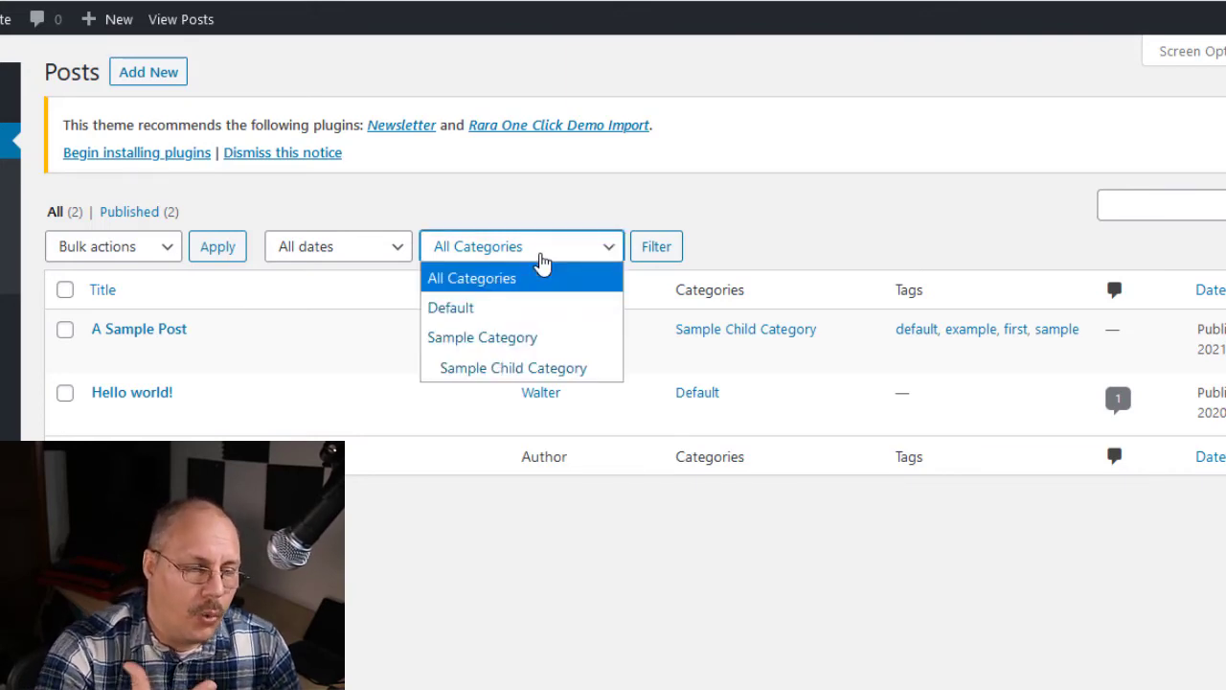
left_click(529, 308)
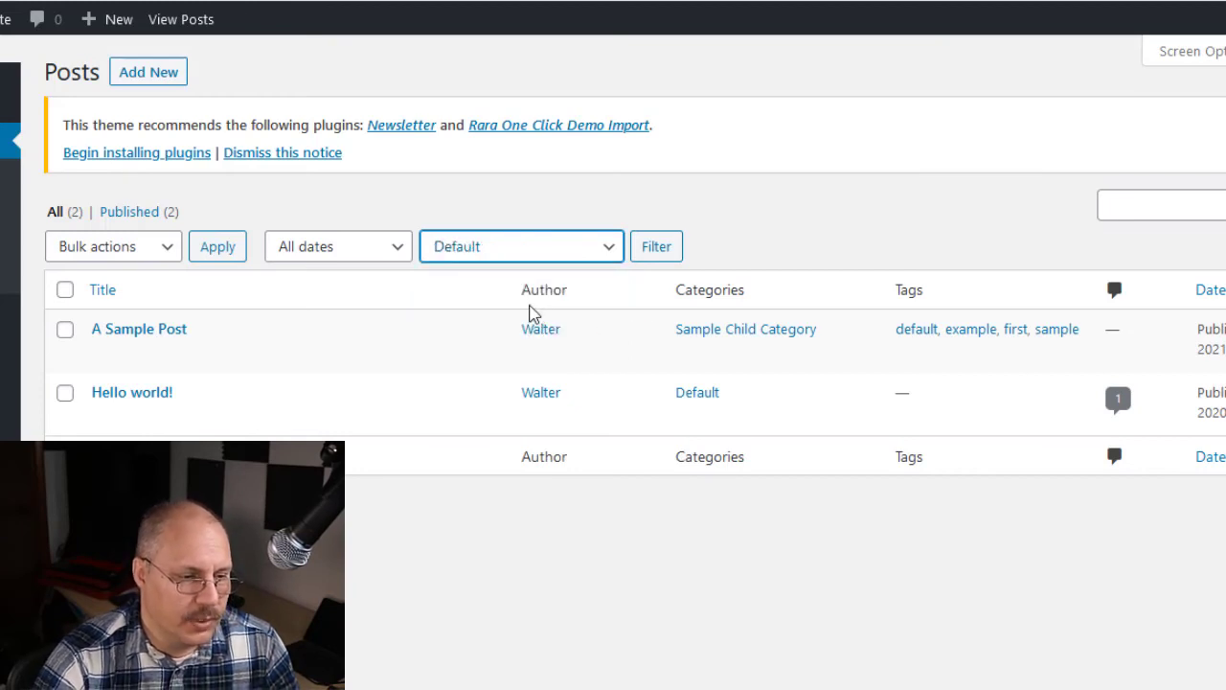
left_click(652, 251)
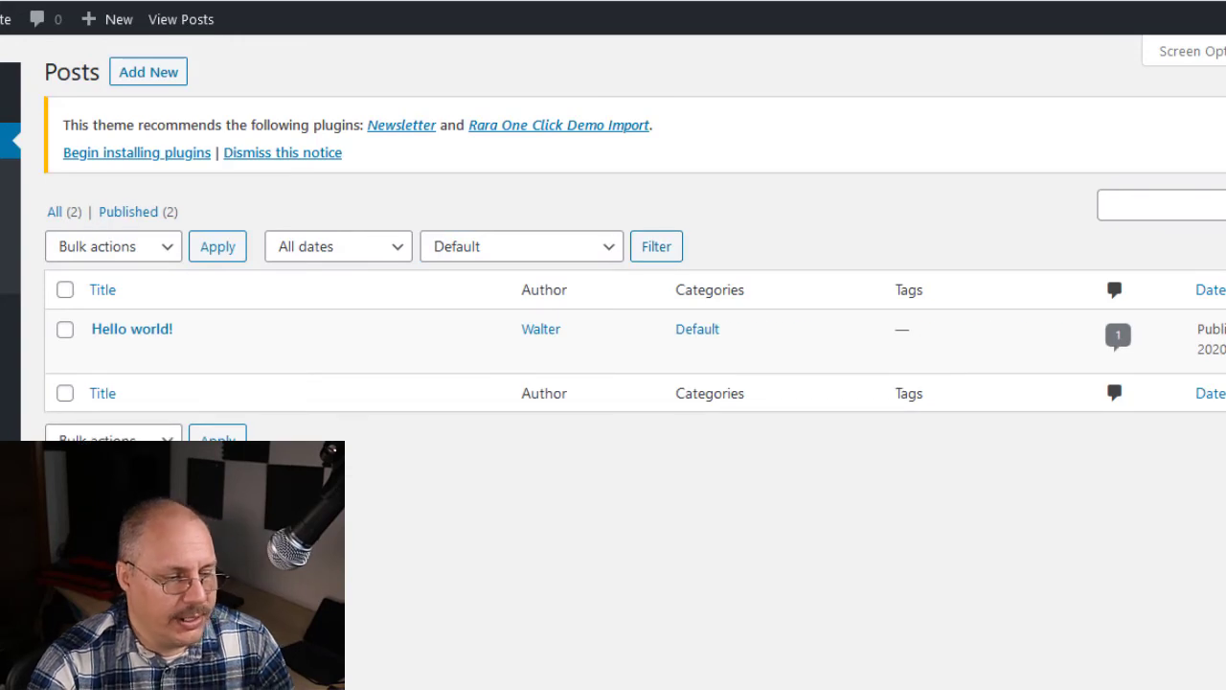
left_click(467, 254)
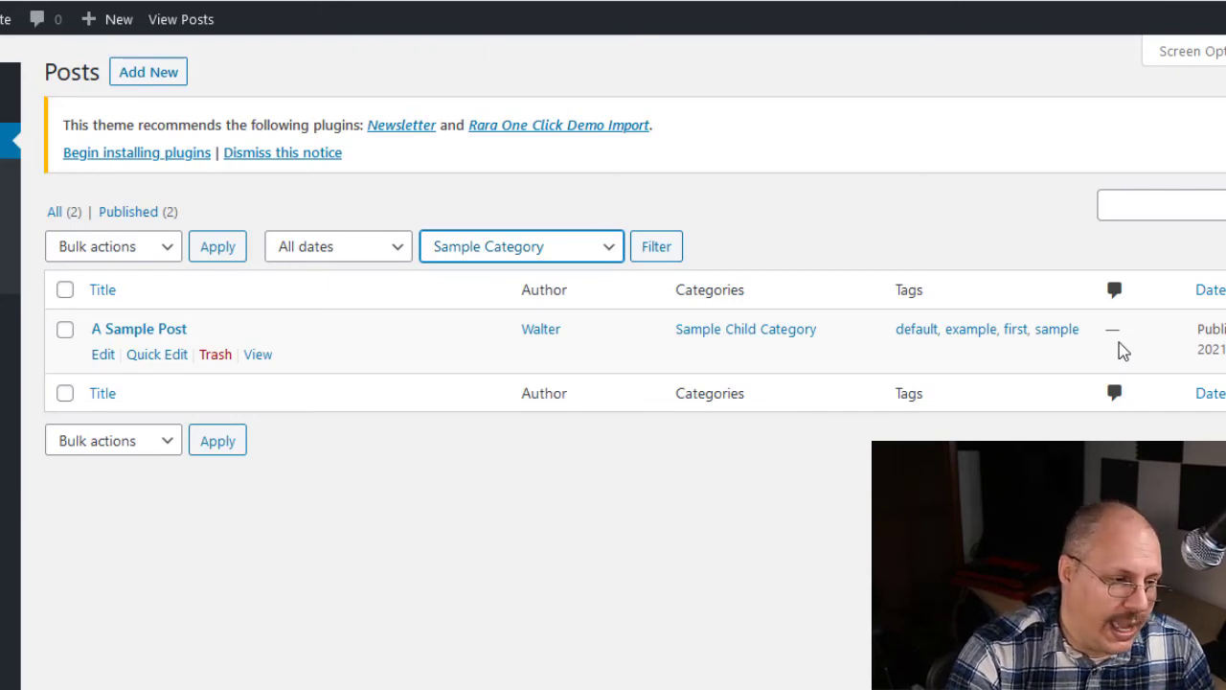
Reset the posts list's category filter to All Categories.
left_click(470, 246)
left_click(471, 276)
left_click(647, 247)
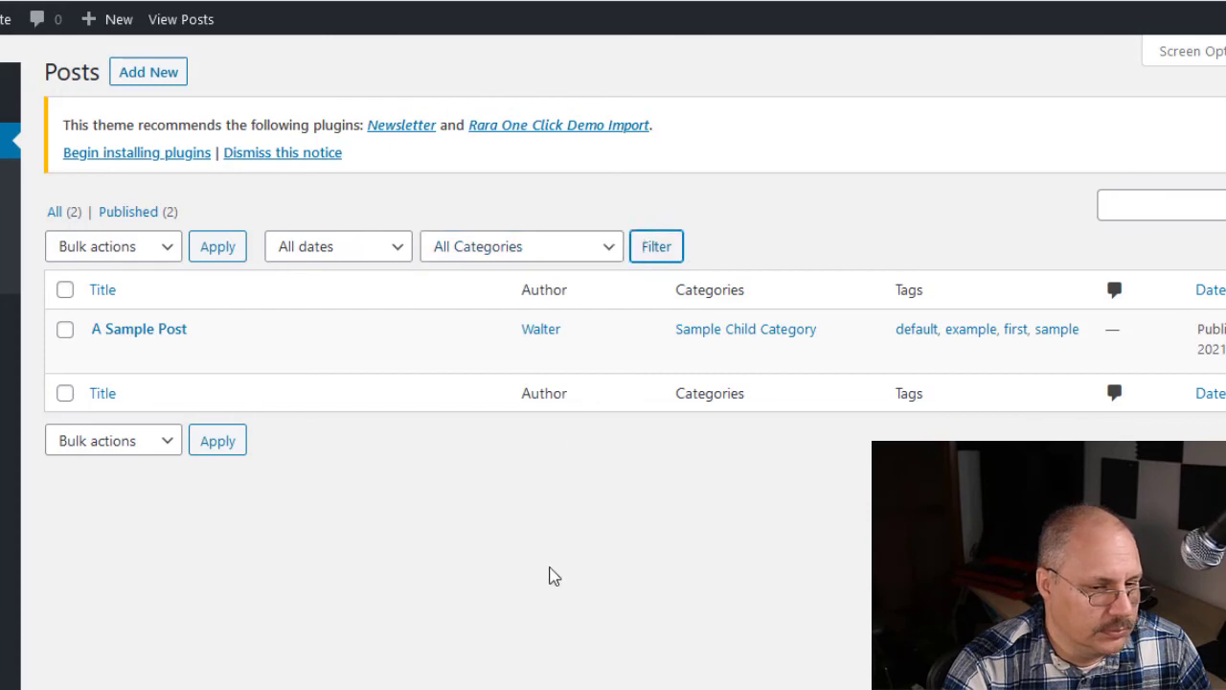